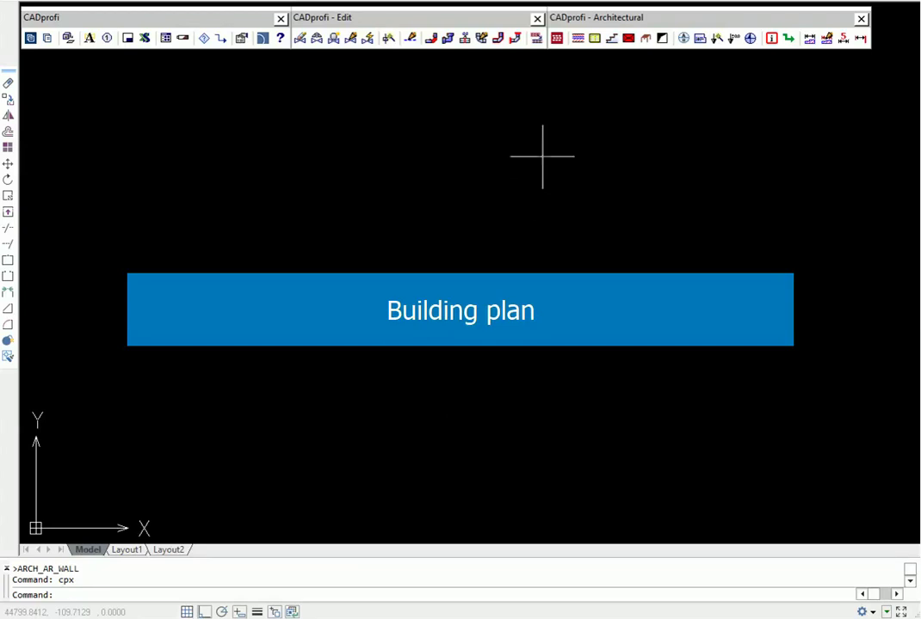
- Draw 300 concrete outer walls from the origin as a closed 44000 × 13500 rectangle
click(578, 40)
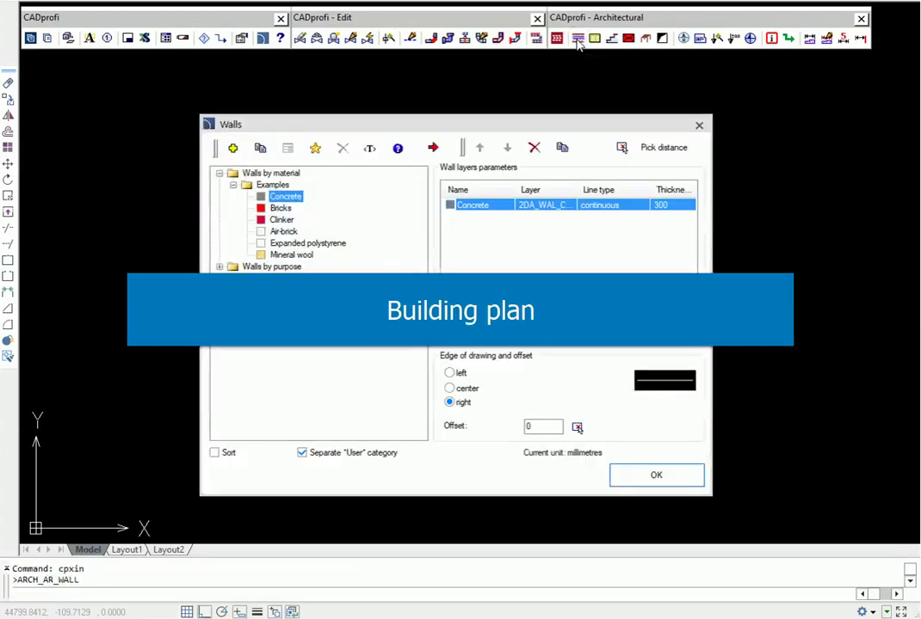
click(658, 477)
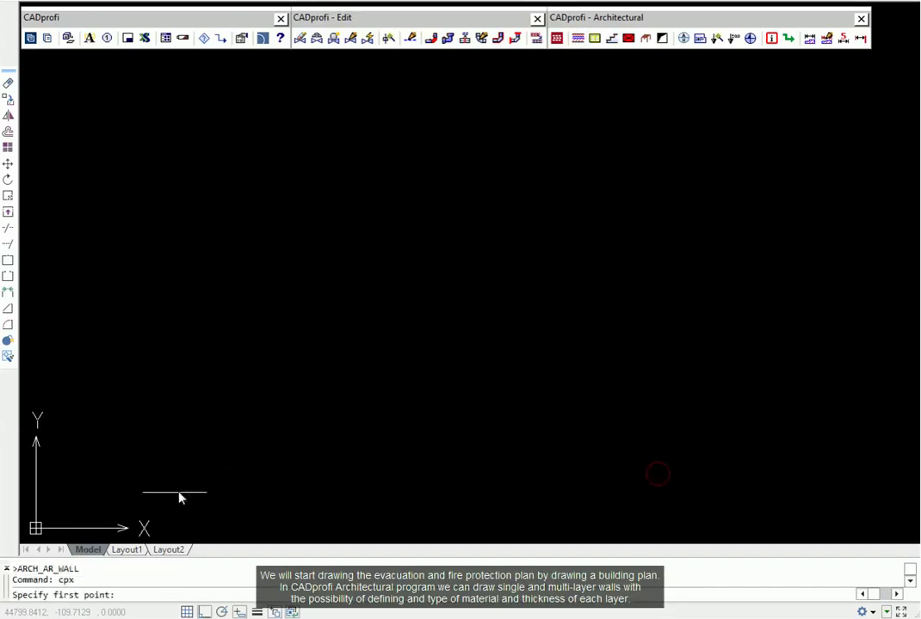
click(36, 526)
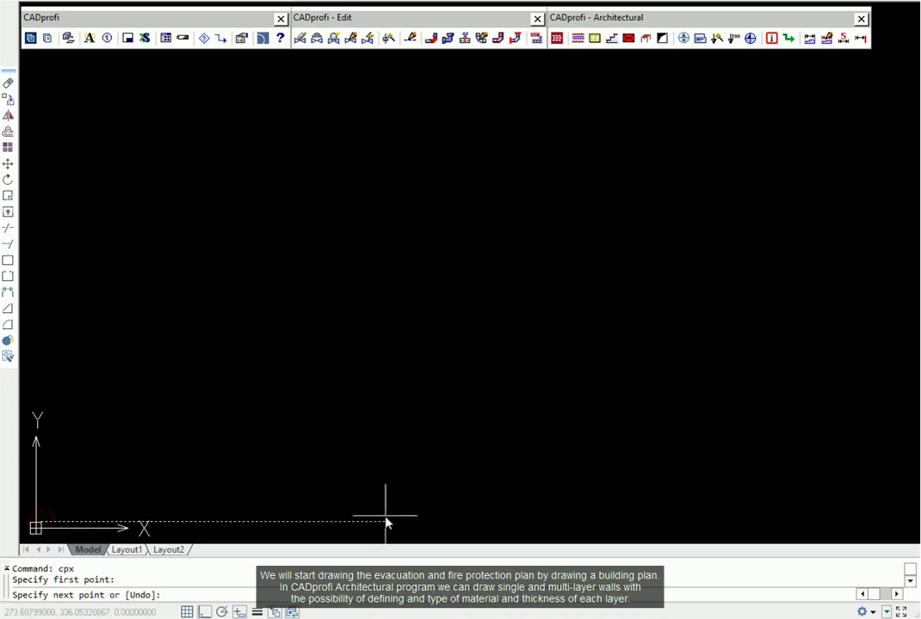
key(Return)
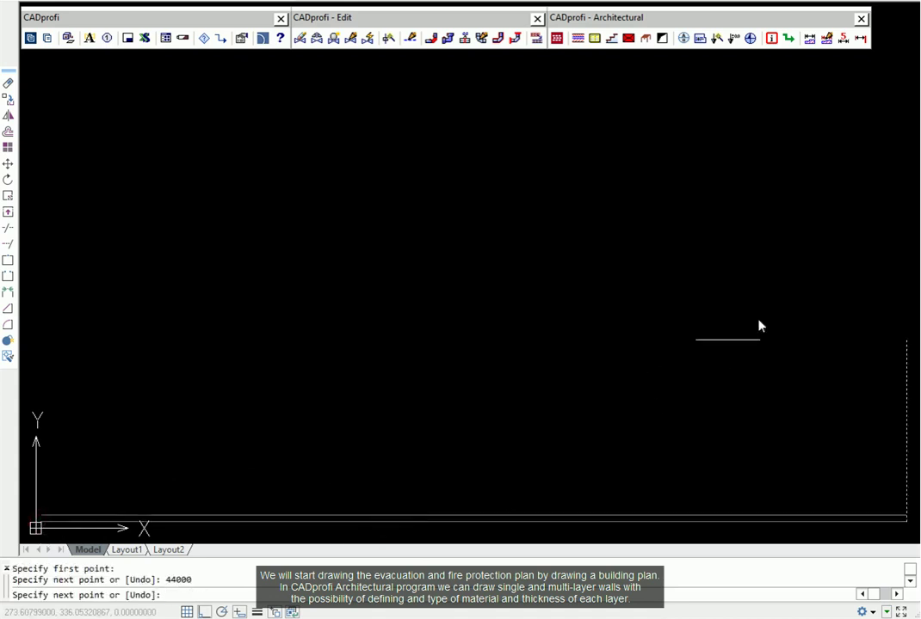
text(500)
key(Return)
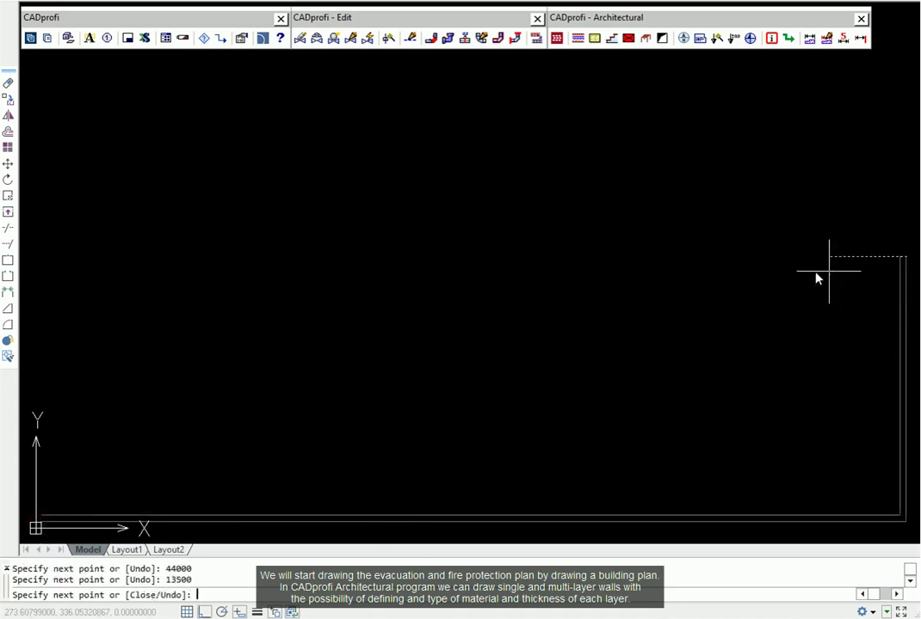
text(000)
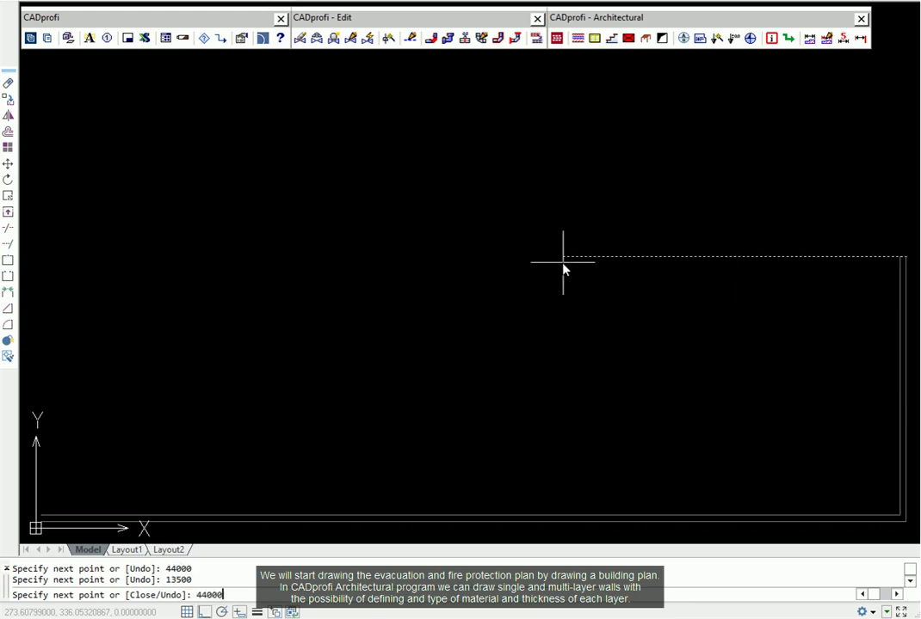
key(Return)
key(Return)
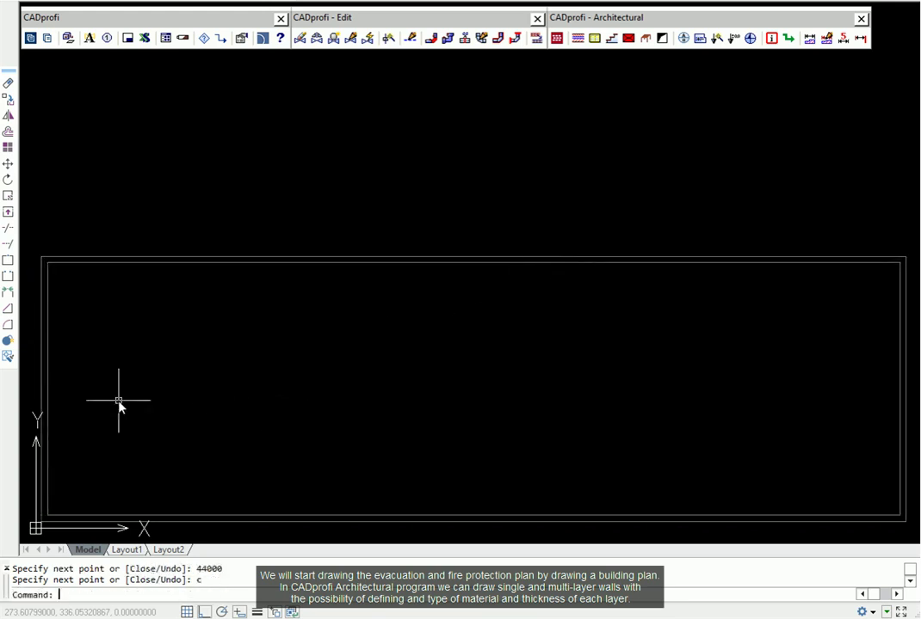
click(577, 38)
- Draw a 200-thick wall offset 5300, spanning the bottom corridor edge
click(676, 207)
double_click(529, 427)
text(5300)
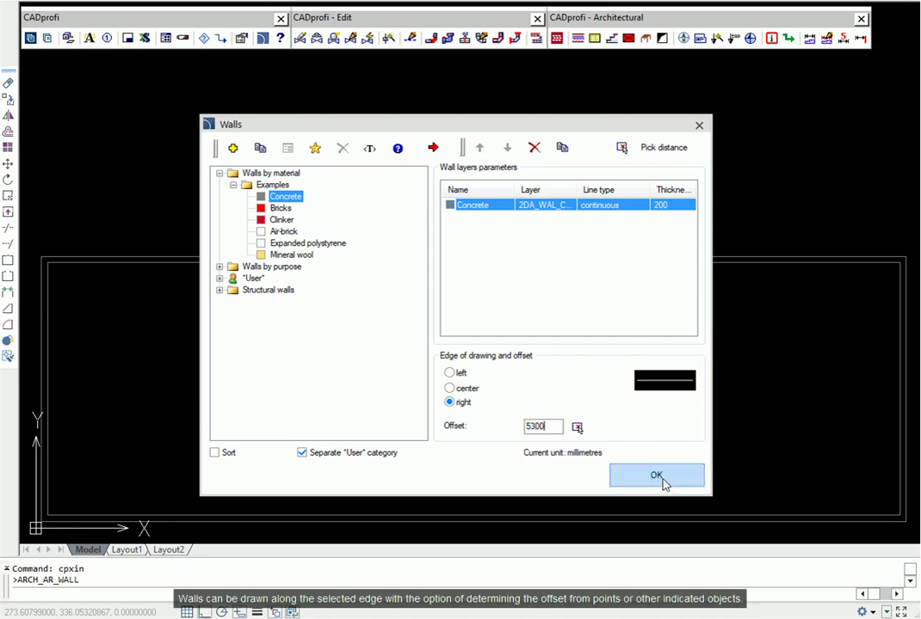
click(654, 473)
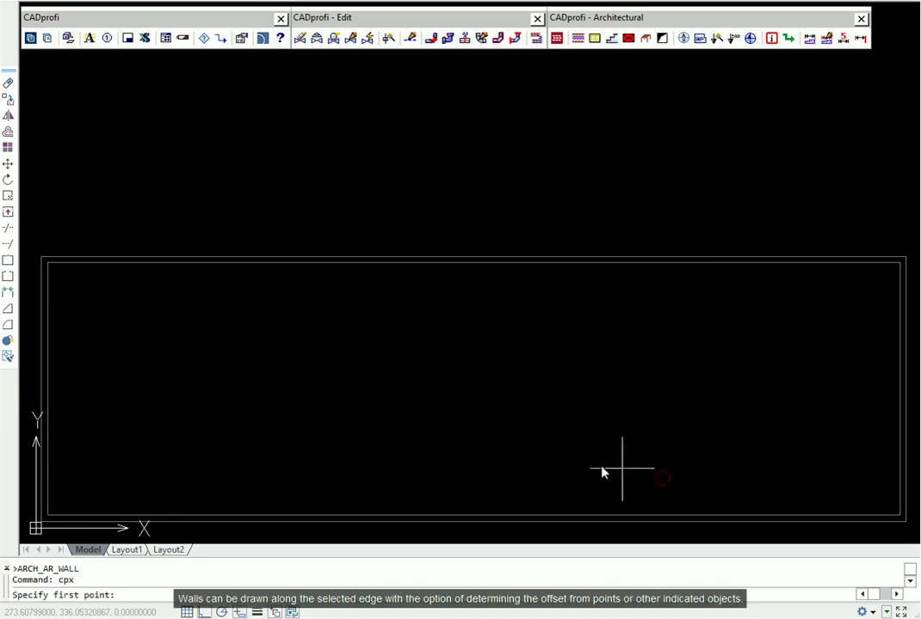
click(48, 517)
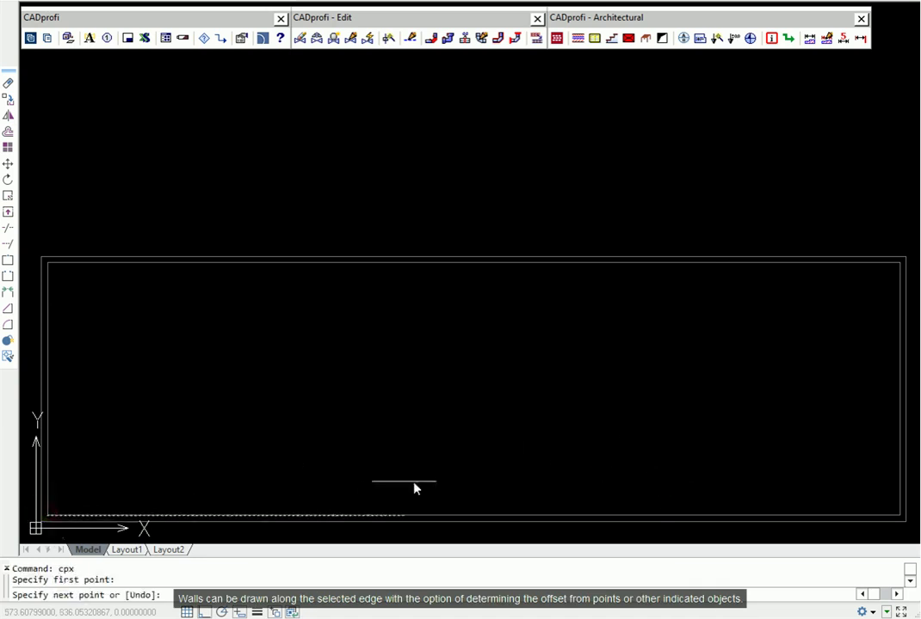
click(899, 517)
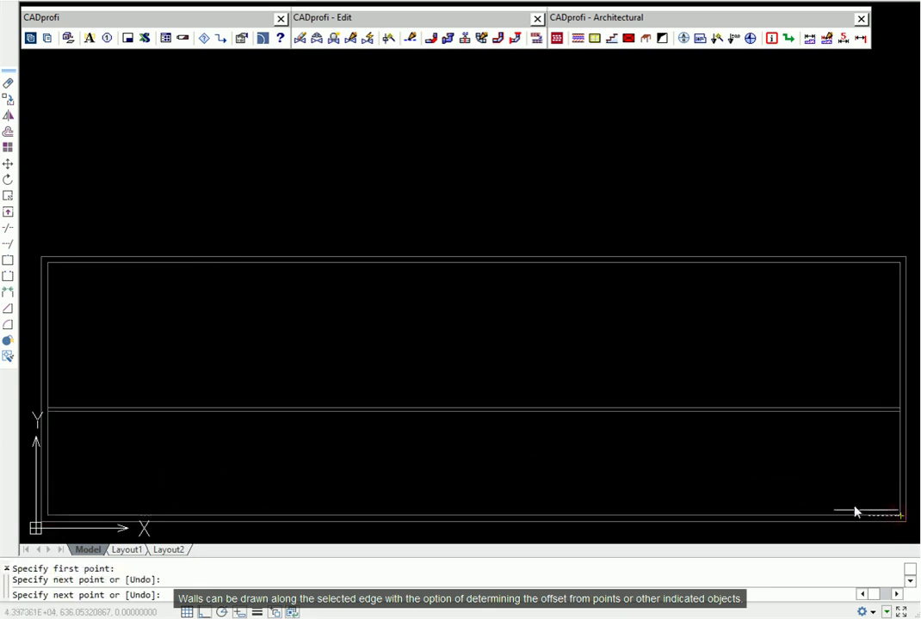
key(Escape)
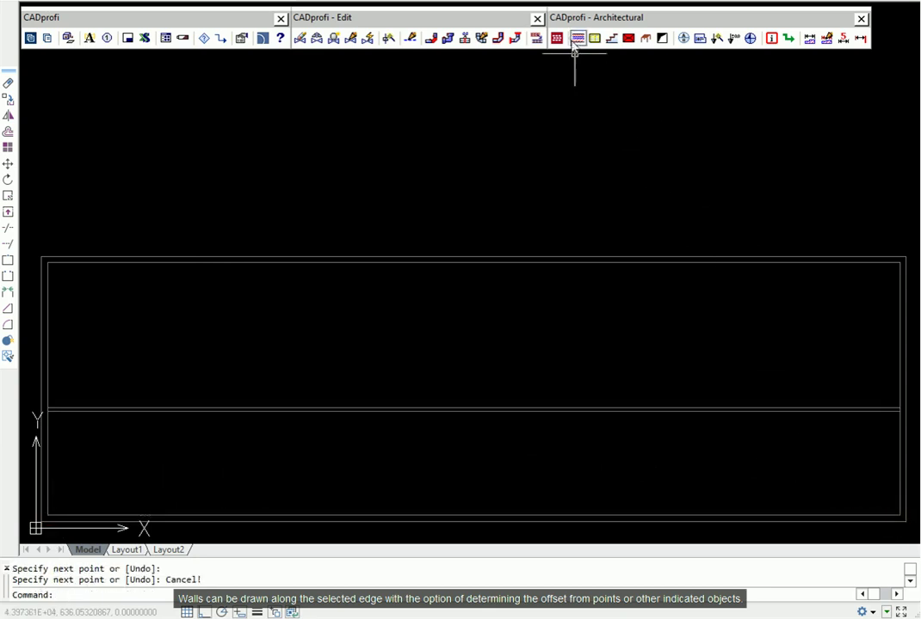
- Draw the matching 200-thick, 5300-offset wall along the top corridor edge
click(575, 40)
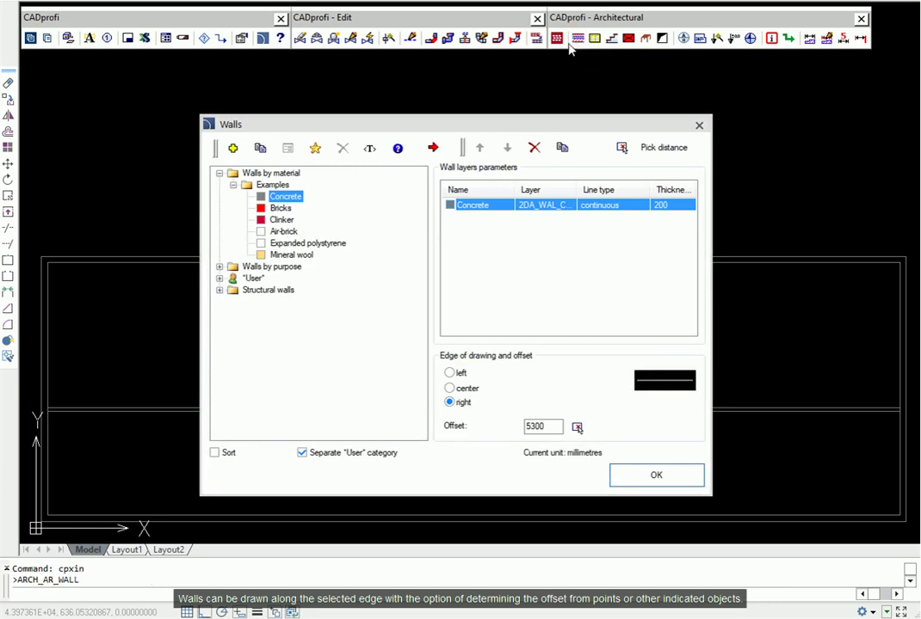
click(663, 478)
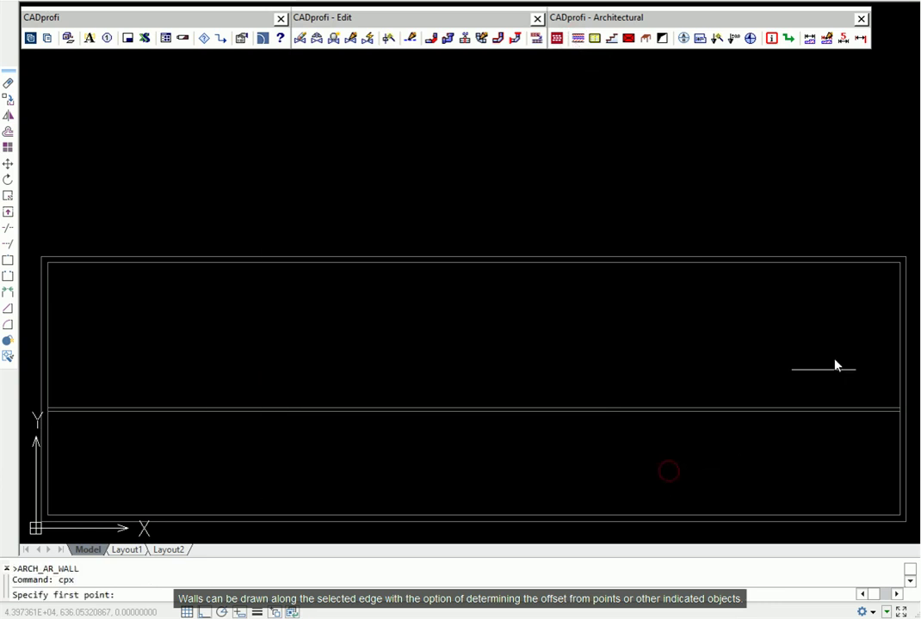
click(899, 263)
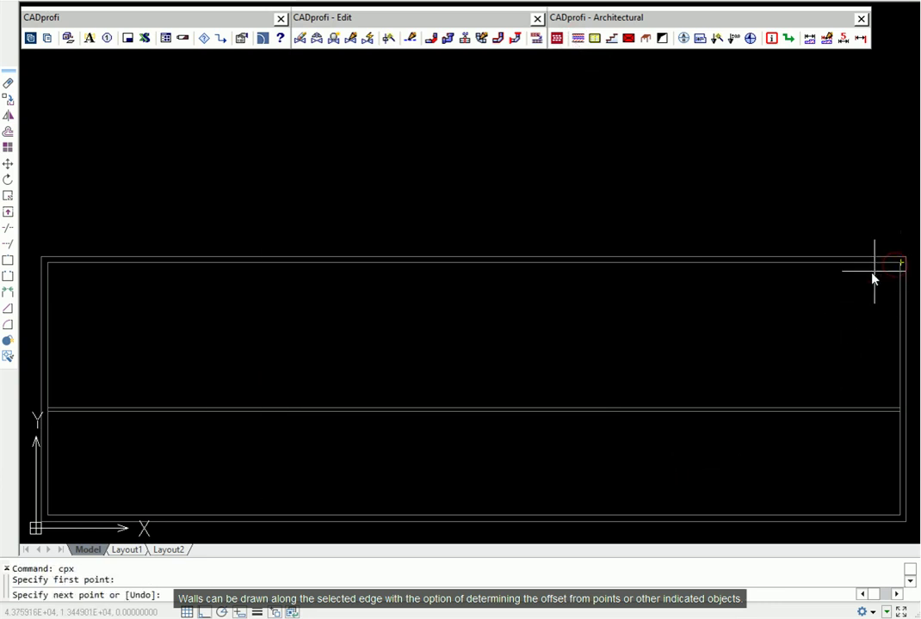
click(47, 262)
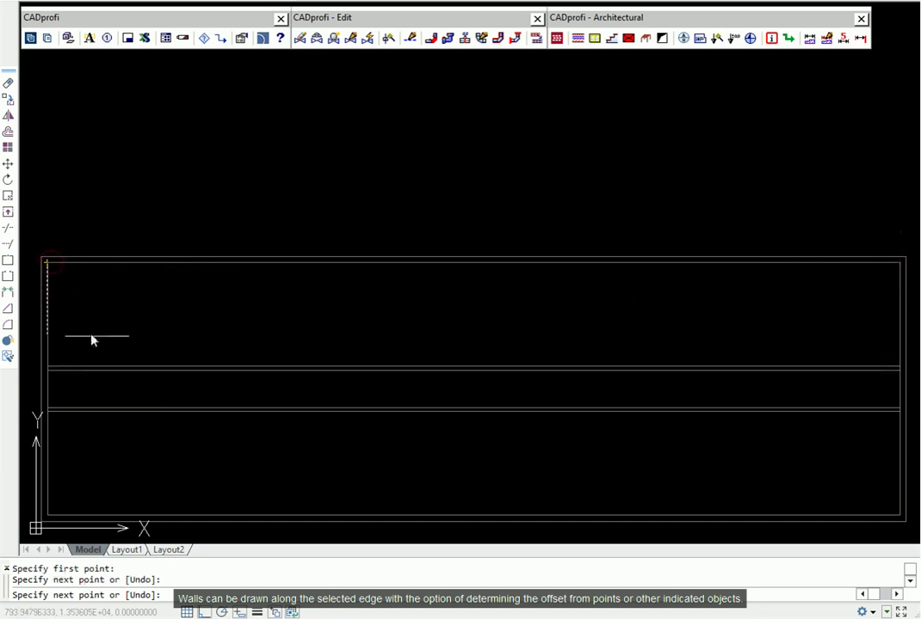
key(Escape)
- Draw a 200 concrete cross wall in the lower band, 5300 from the left outer wall
text(z)
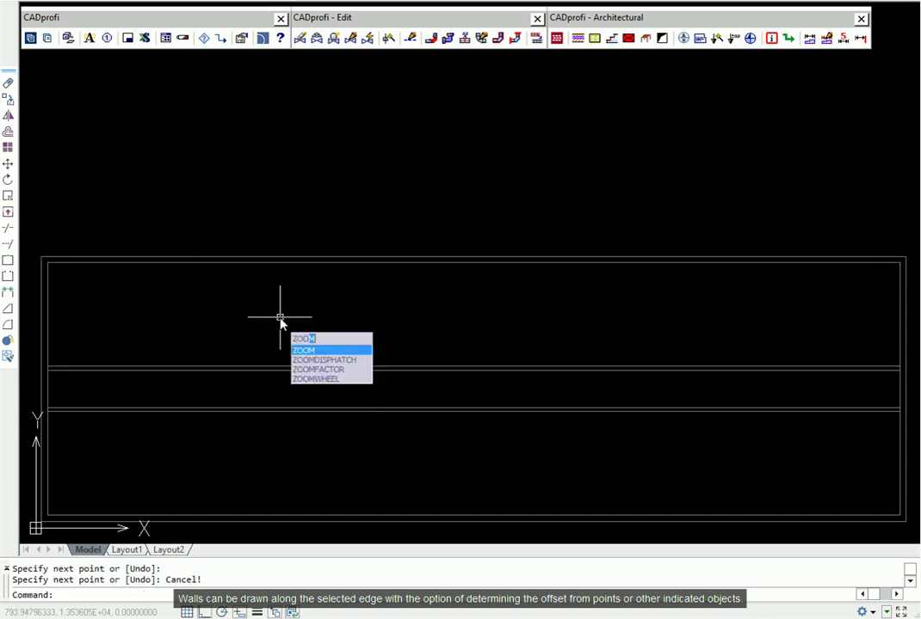
key(Return)
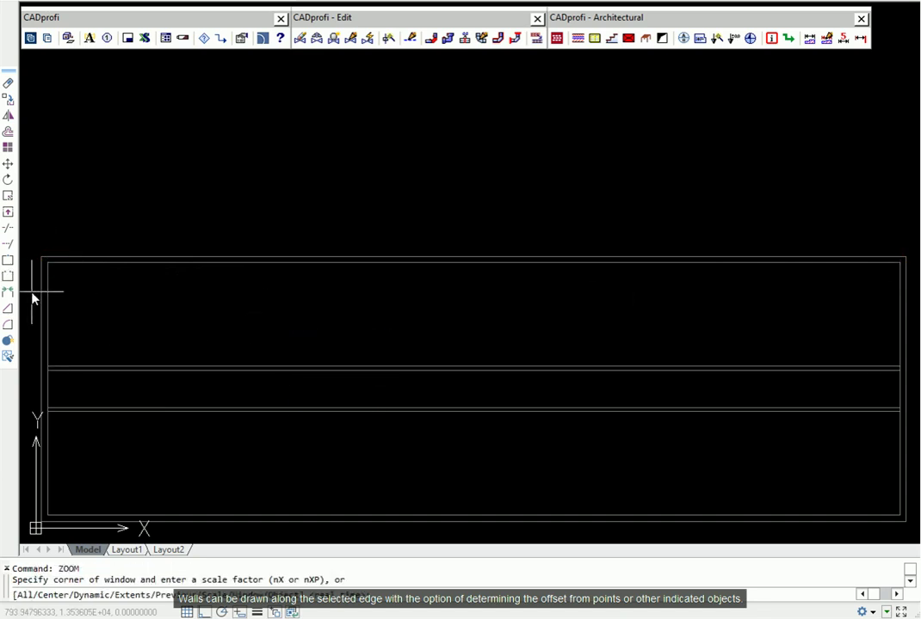
click(28, 293)
click(179, 541)
middle_drag(539, 404, 353, 397)
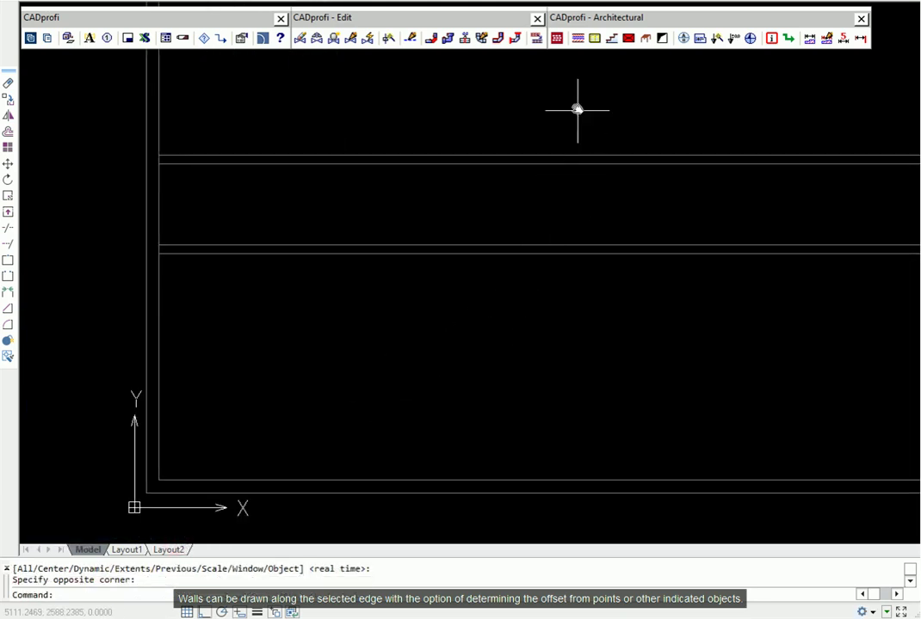
click(578, 39)
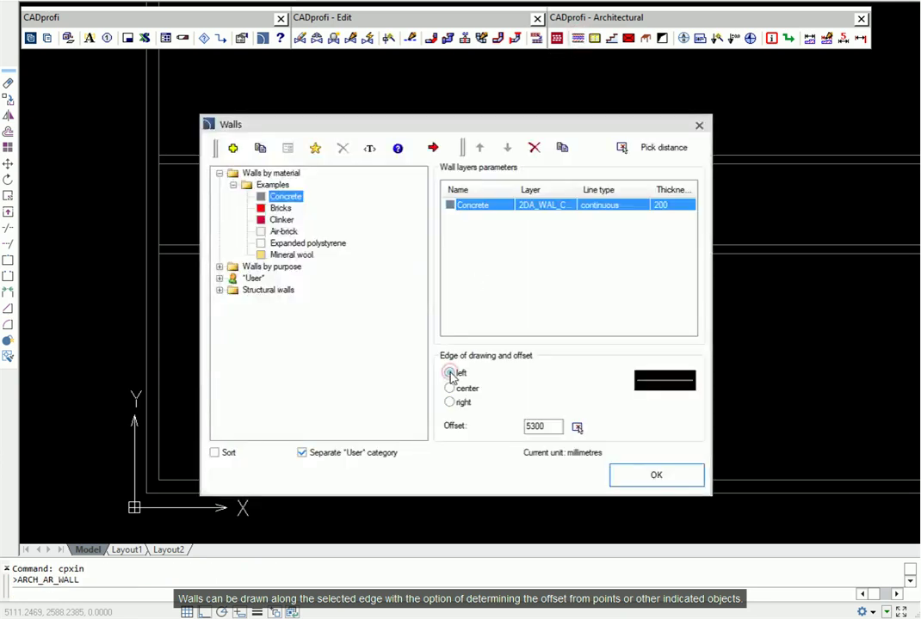
click(644, 481)
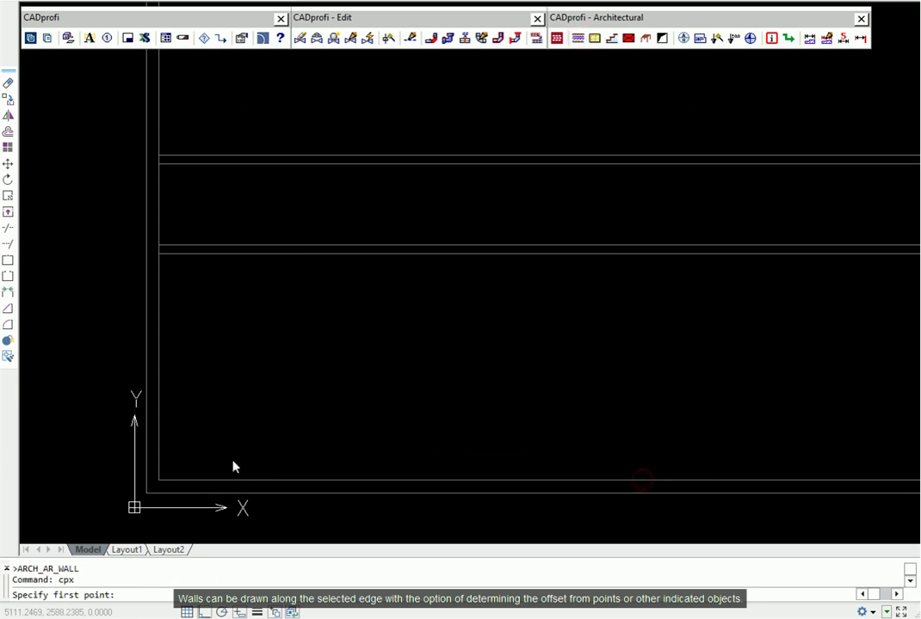
click(159, 482)
click(160, 253)
key(Escape)
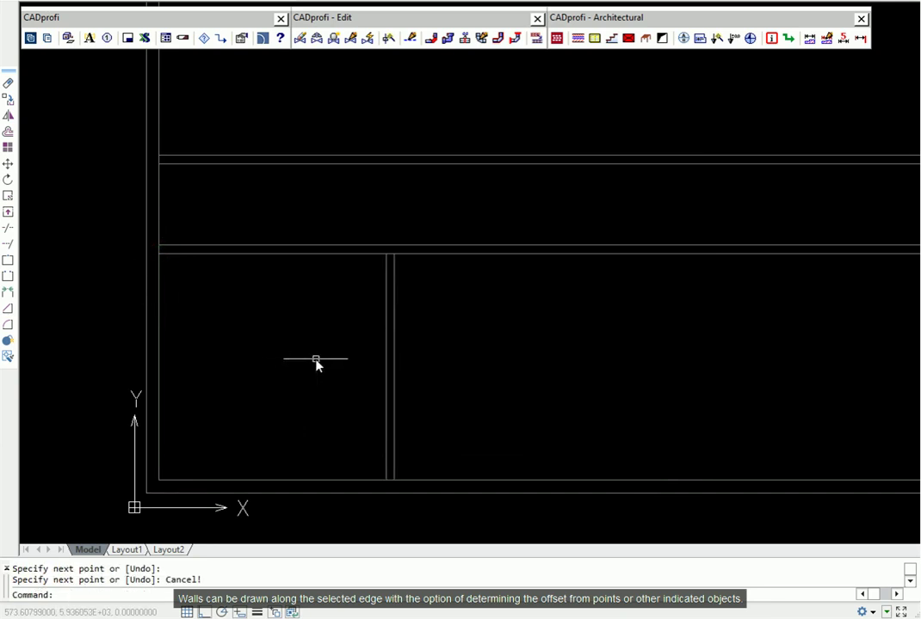
click(7, 98)
- Copy the partition wall 4000 to the right
click(410, 450)
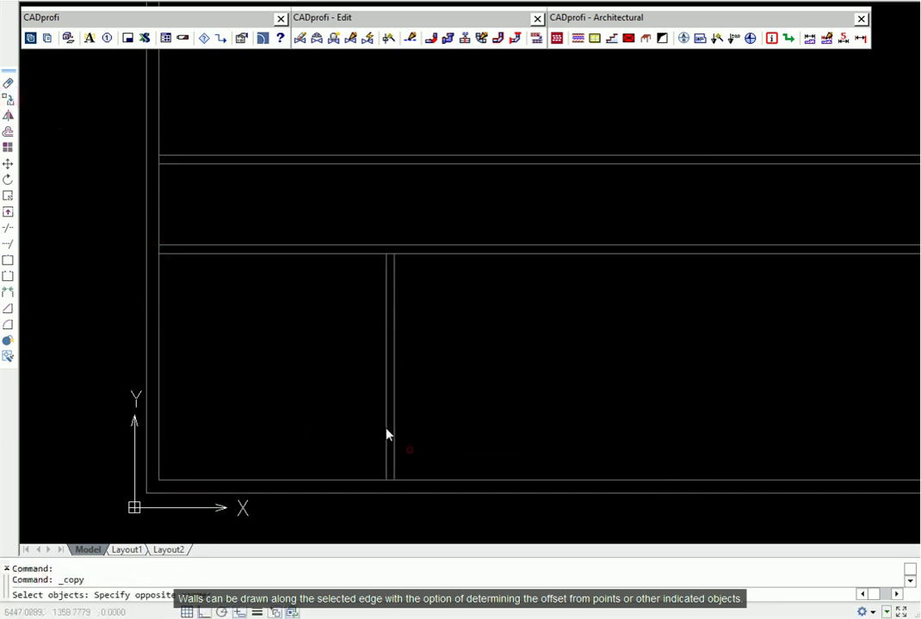
click(345, 395)
key(Return)
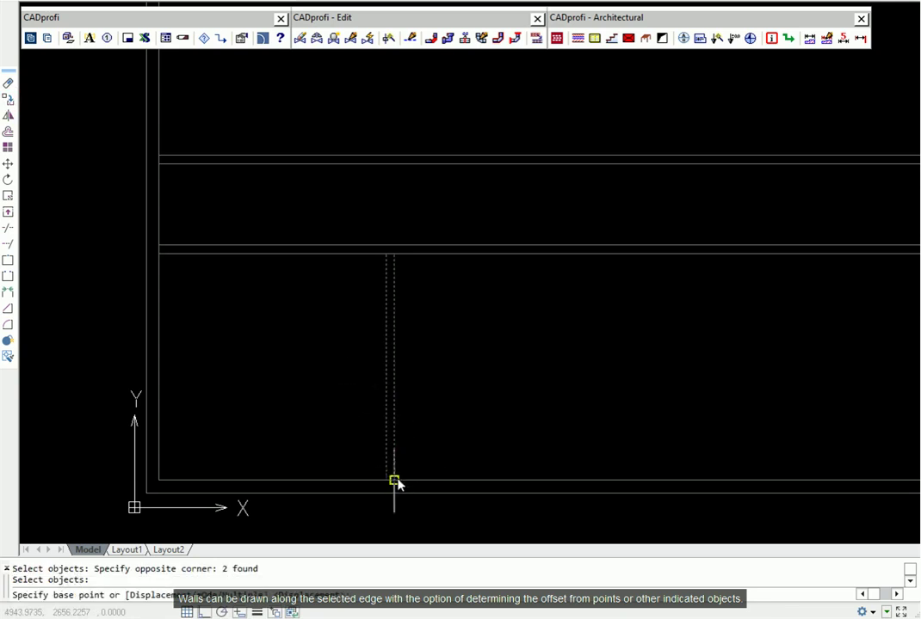
click(394, 480)
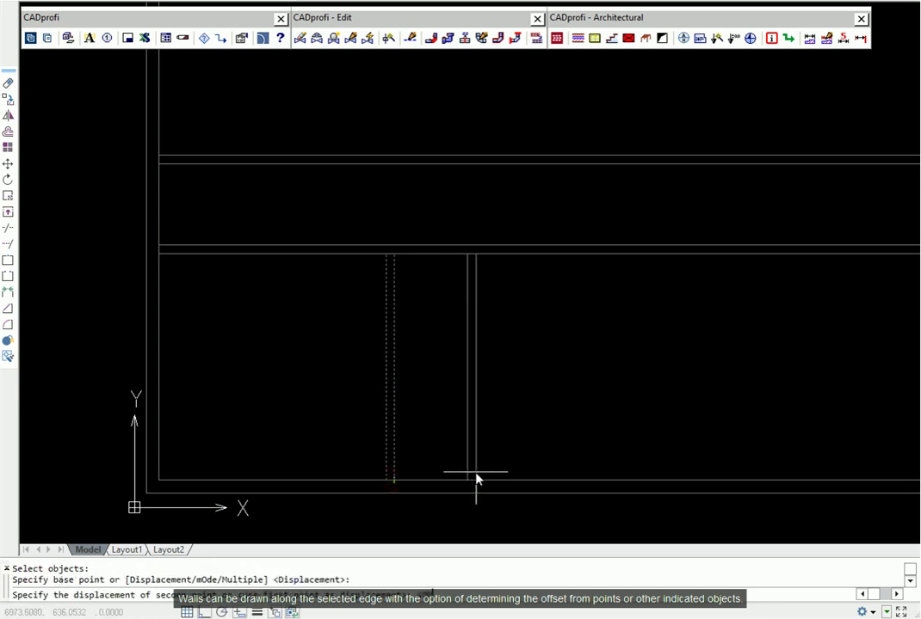
text(4000)
key(Return)
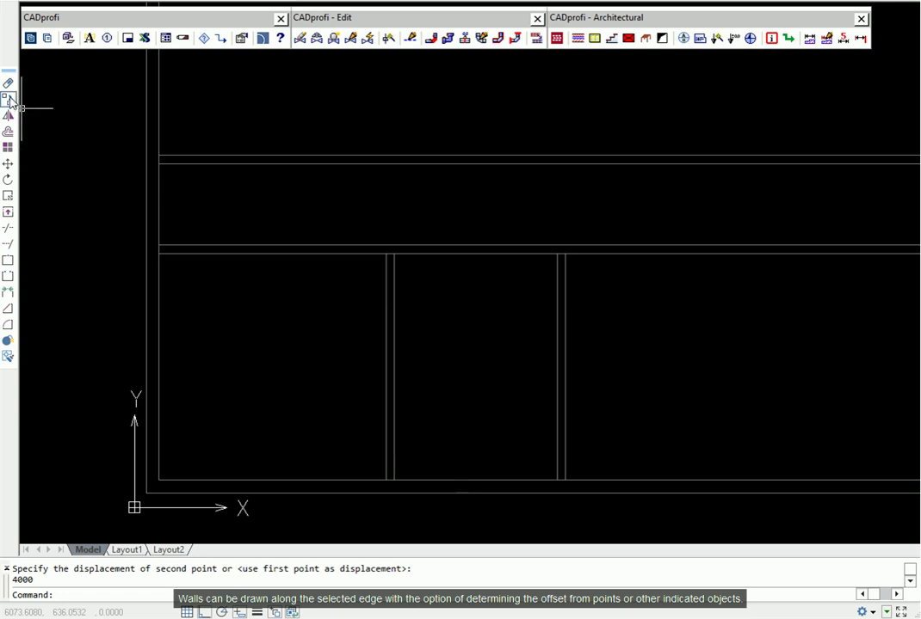
- Copy the new partition wall another 4000 further right
click(9, 99)
click(550, 469)
click(556, 463)
key(Return)
click(564, 475)
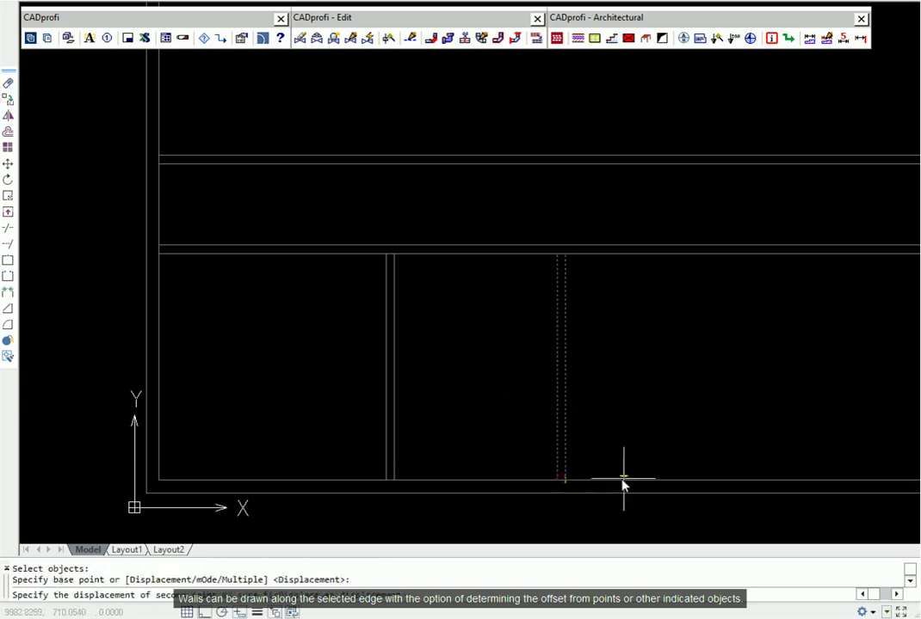
text(4000)
key(Return)
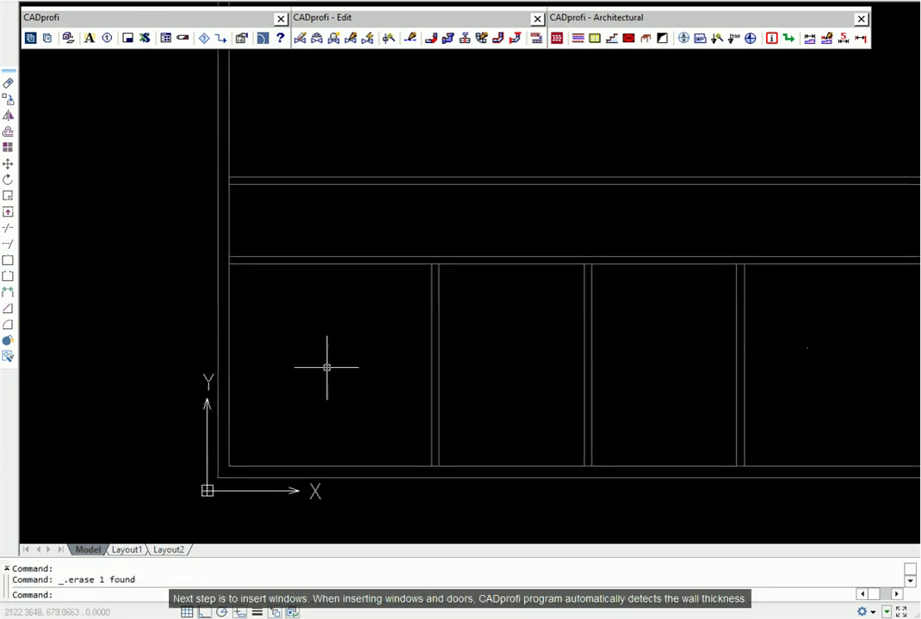
scroll(327, 367, up, 1)
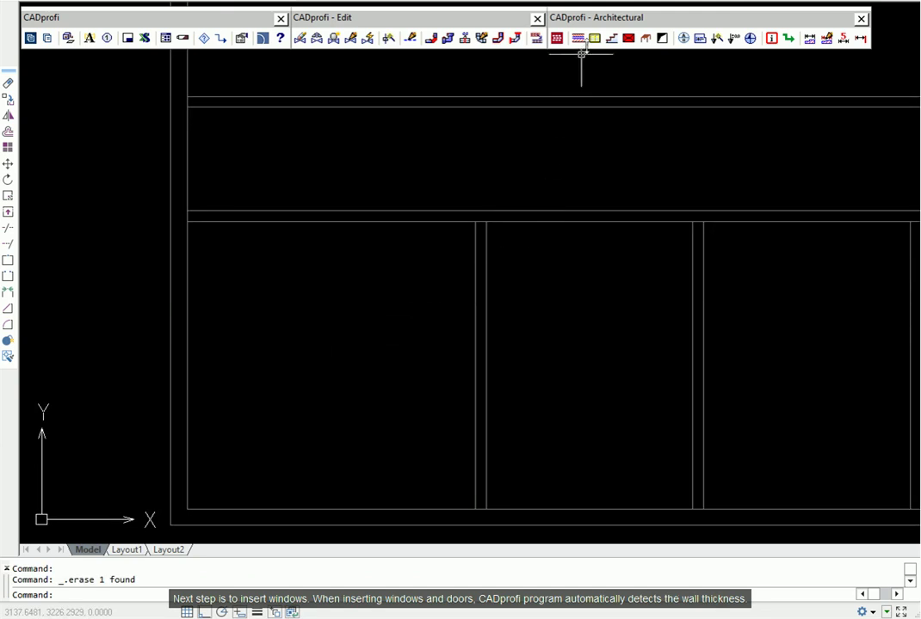
click(594, 40)
- Place two 2400 mm double windows (size 240) in the left office's outer wall
click(594, 38)
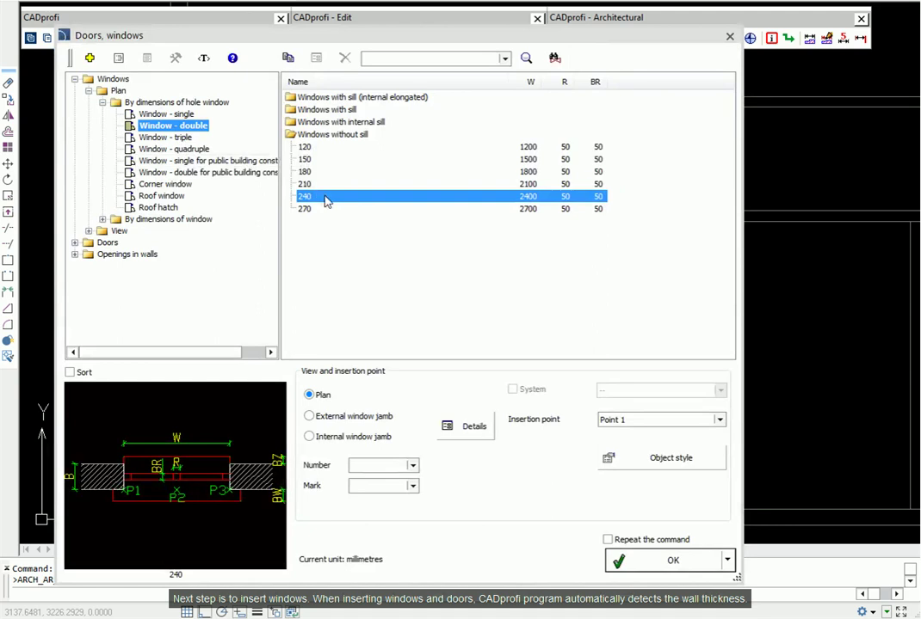
click(644, 560)
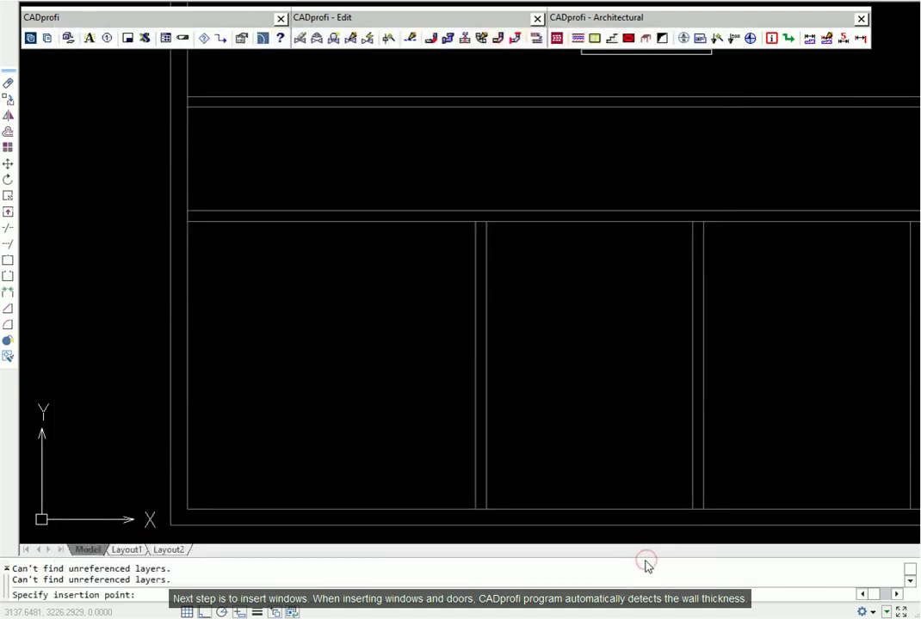
click(192, 515)
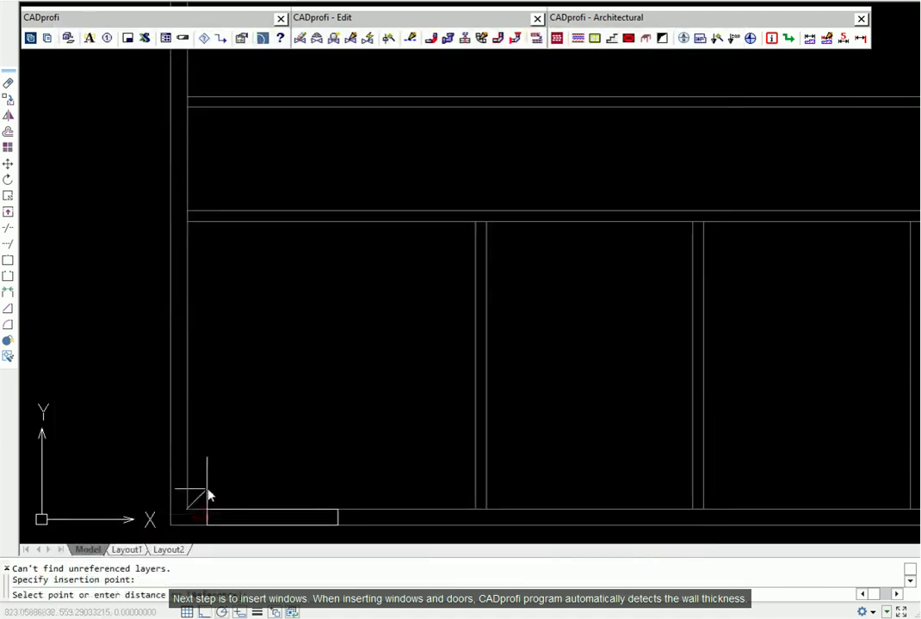
click(199, 456)
text(RE)
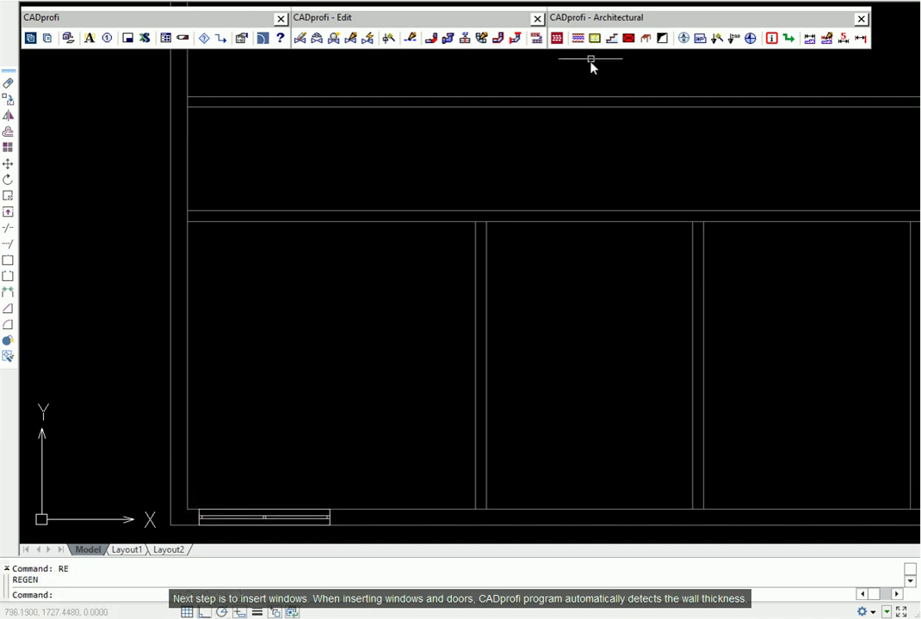
click(594, 38)
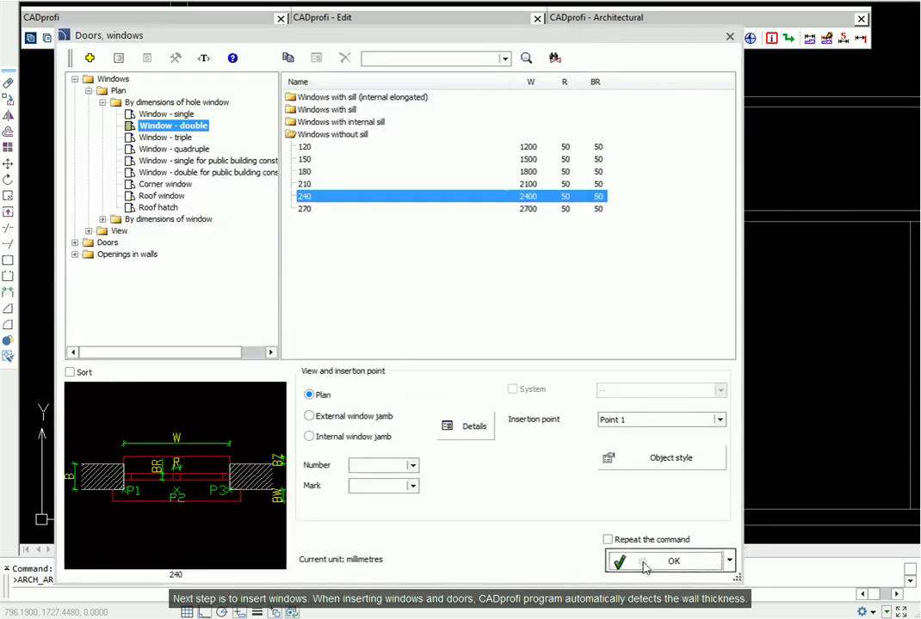
click(645, 563)
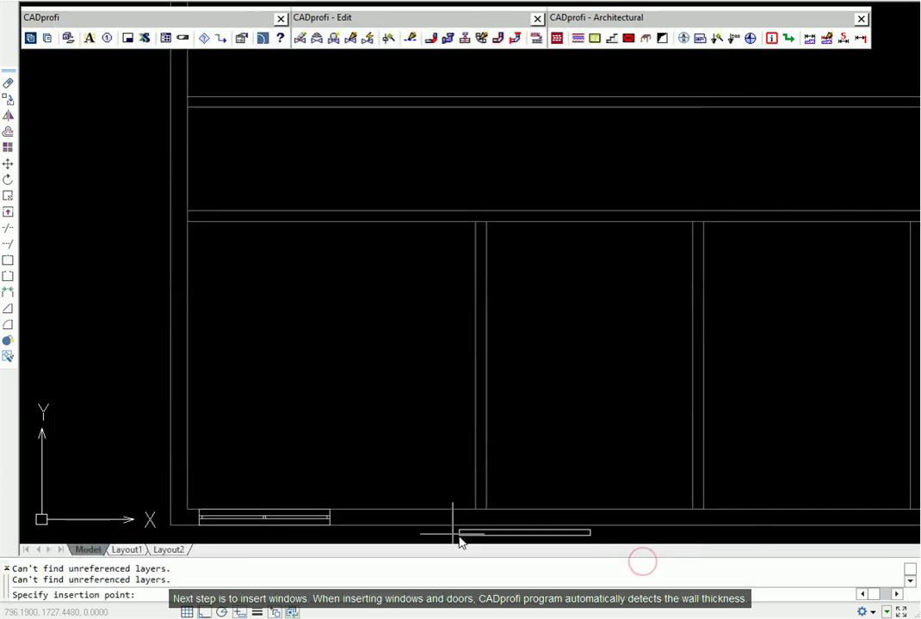
click(334, 513)
click(334, 463)
text(RE)
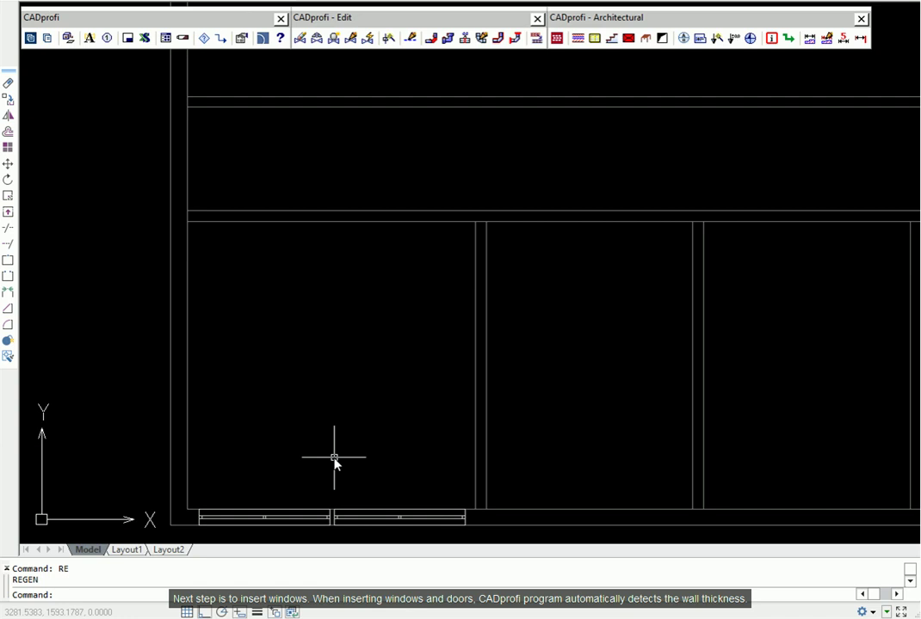
- Place two 1500 mm double windows (size 150) in the middle office's outer wall
click(595, 40)
click(595, 39)
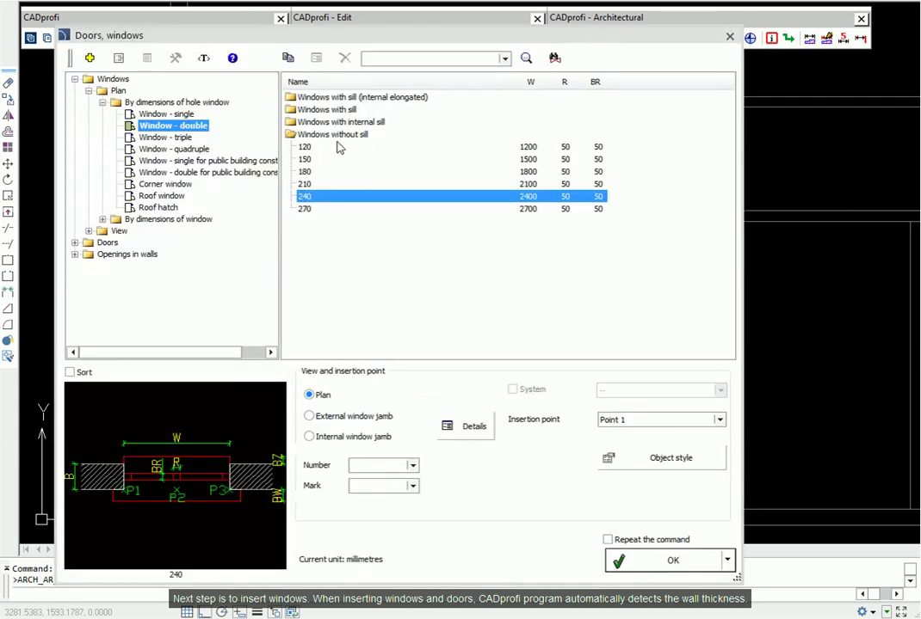
click(308, 159)
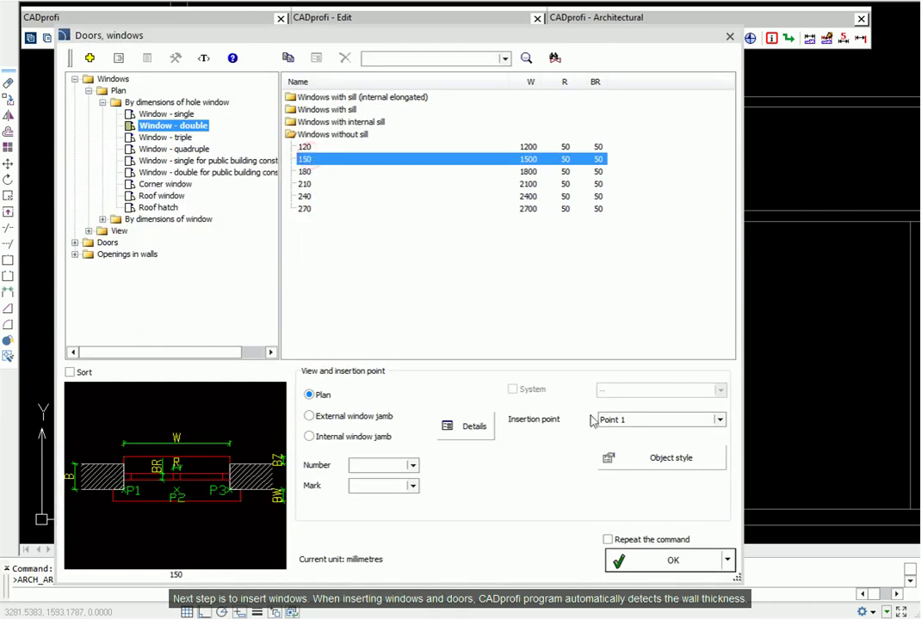
click(659, 561)
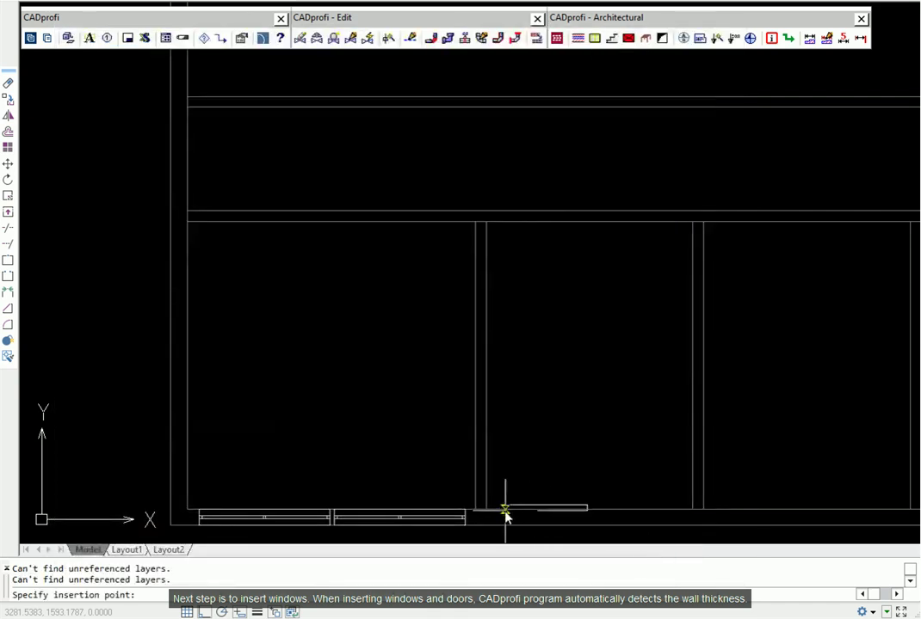
click(504, 510)
click(508, 448)
text(RE)
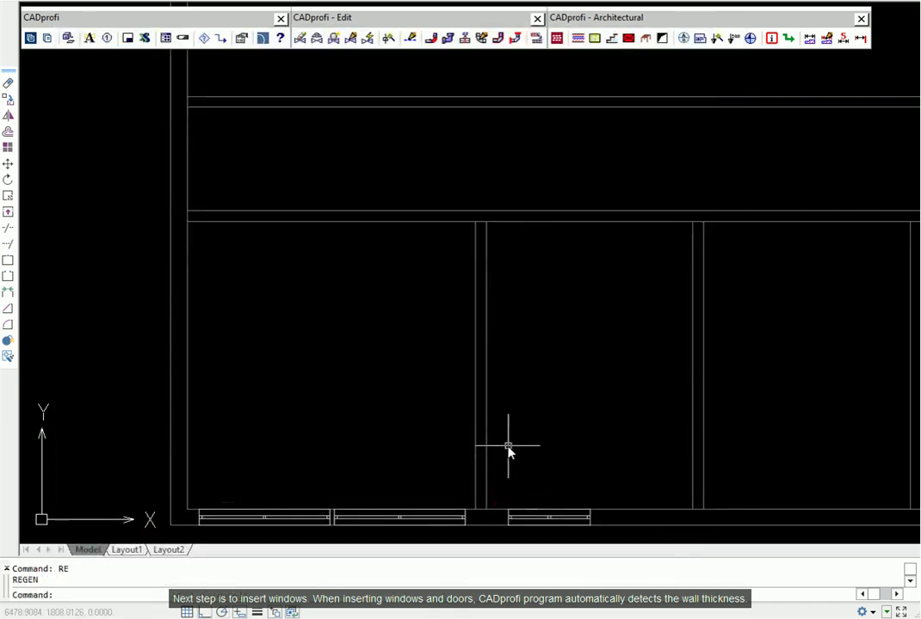
click(593, 40)
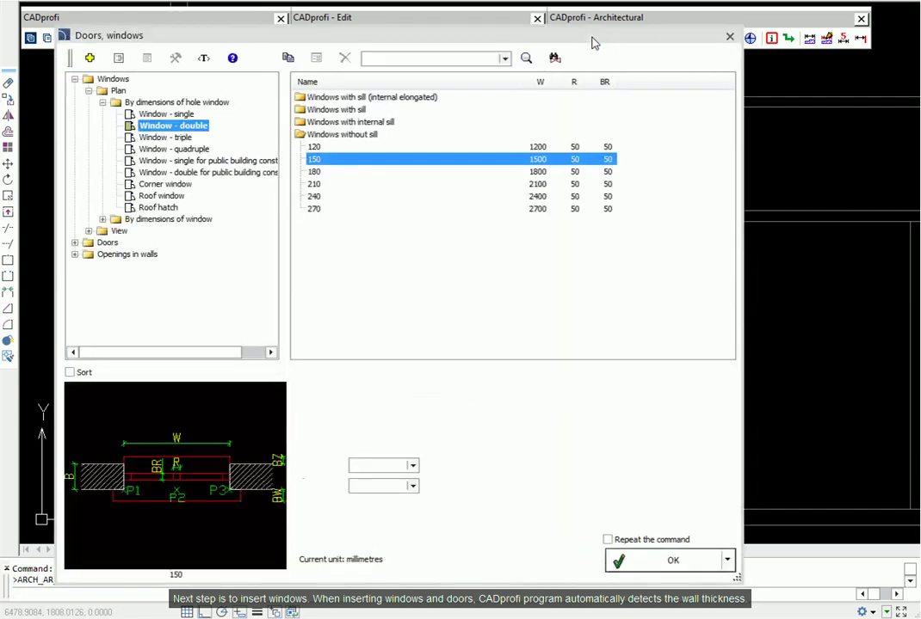
click(649, 564)
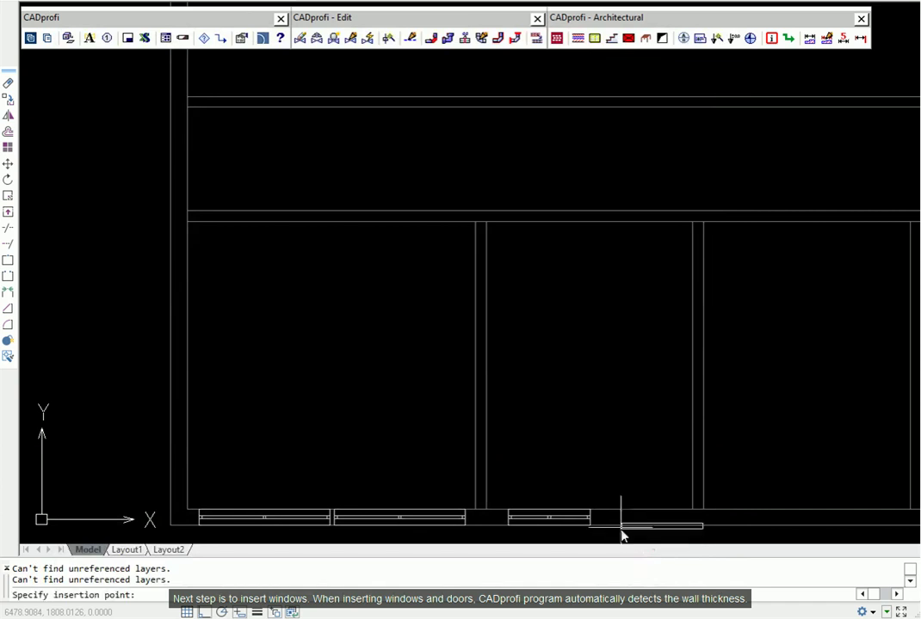
click(602, 514)
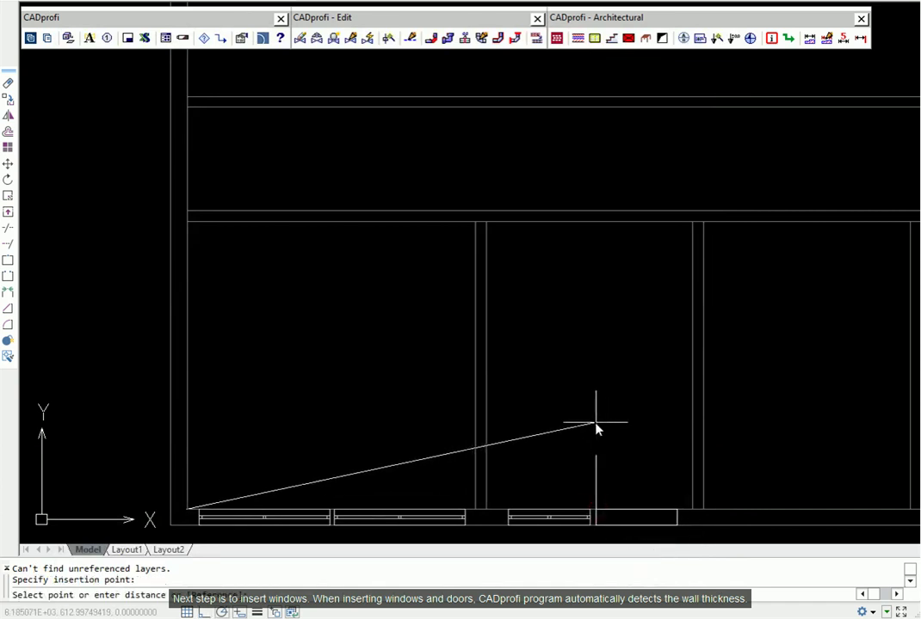
click(596, 424)
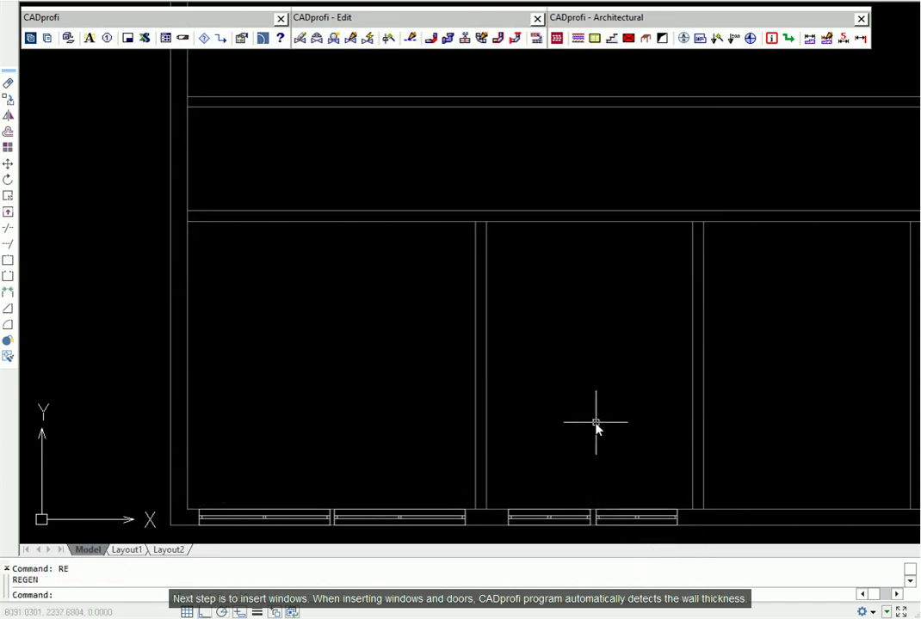
text(RE)
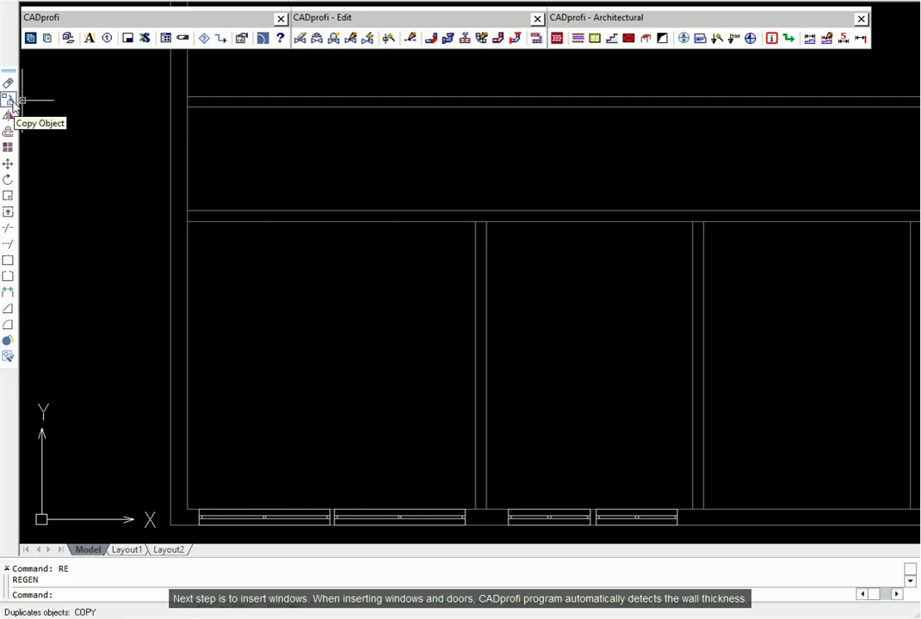
- Copy the middle office's two 1500 windows into the right office's outer wall
click(8, 99)
click(503, 487)
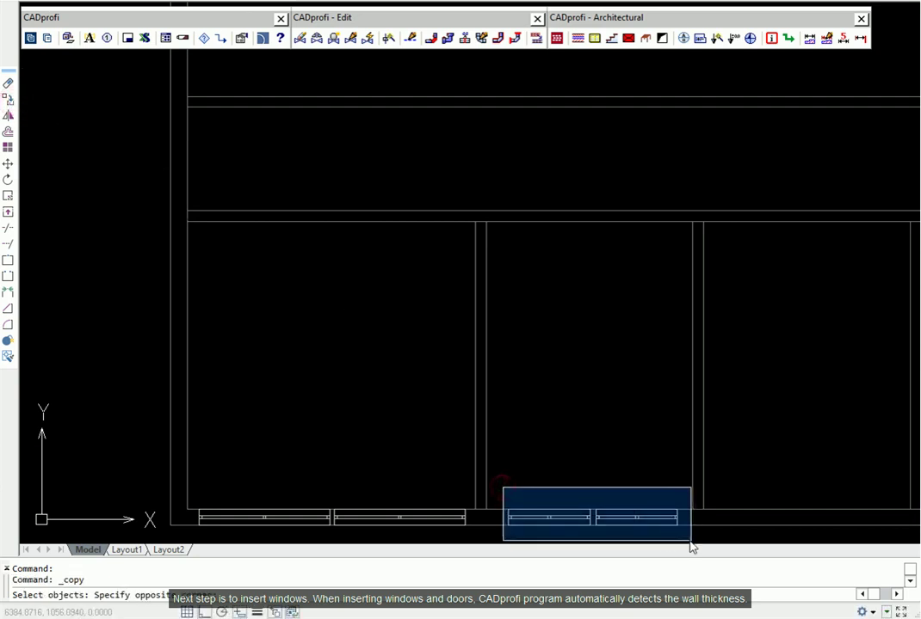
click(684, 544)
key(Return)
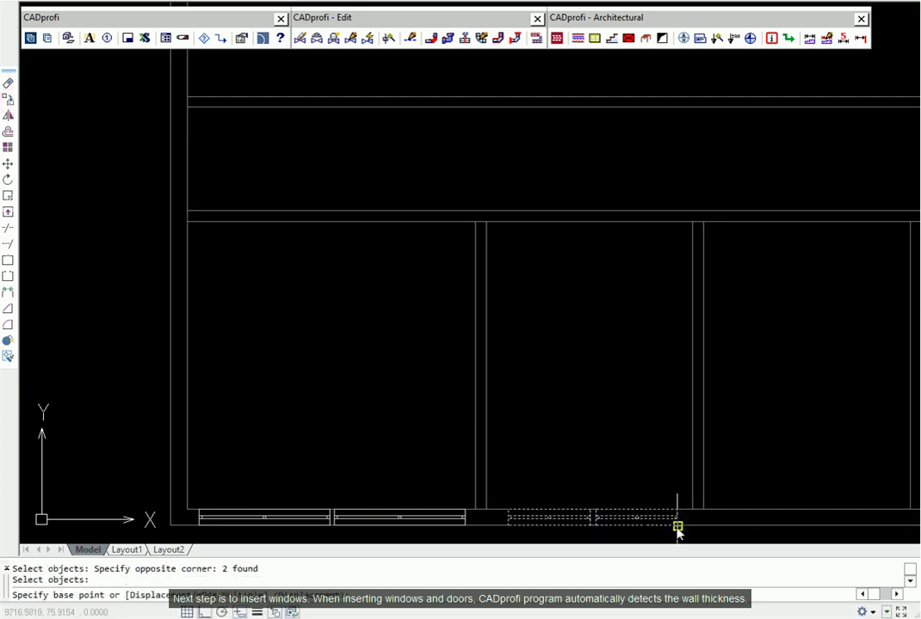
click(676, 524)
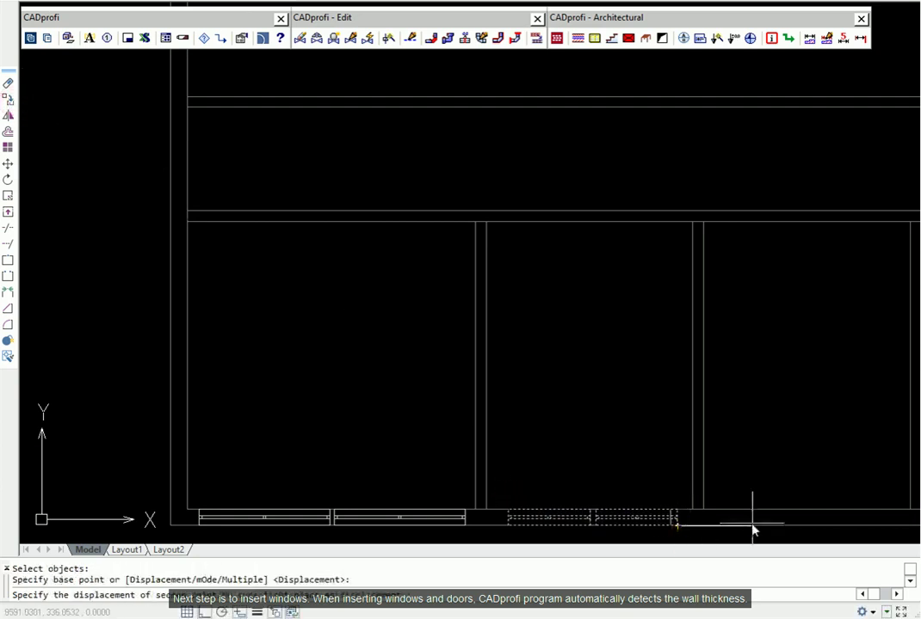
click(898, 524)
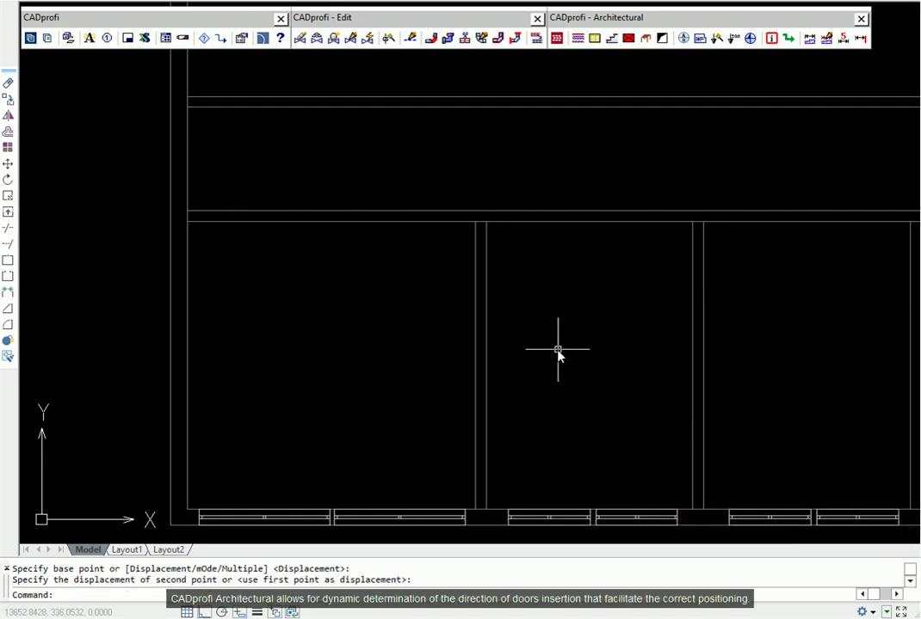
- Insert a repeating 88.5 x 188 single interior door opening into the corridor
click(595, 38)
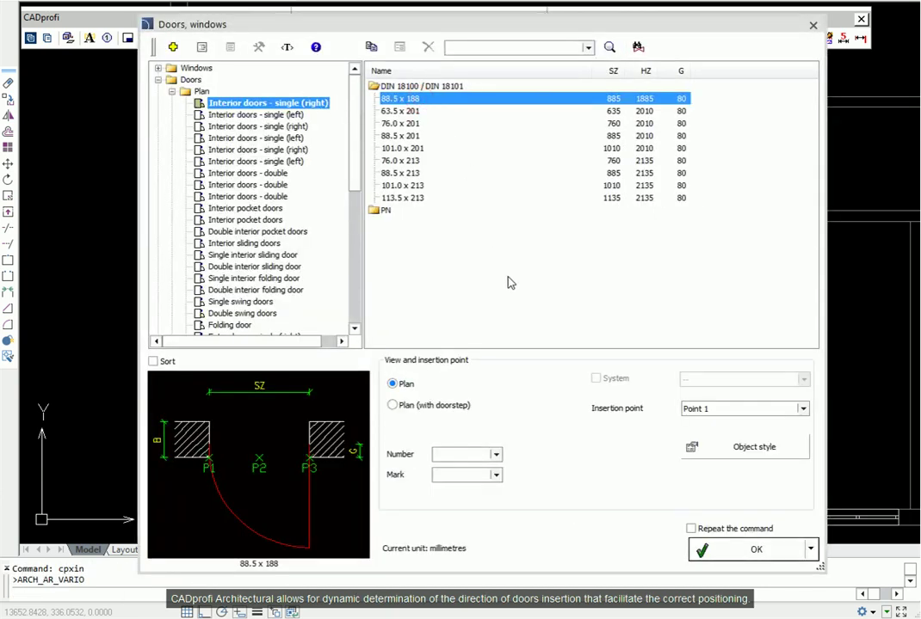
click(691, 529)
click(731, 550)
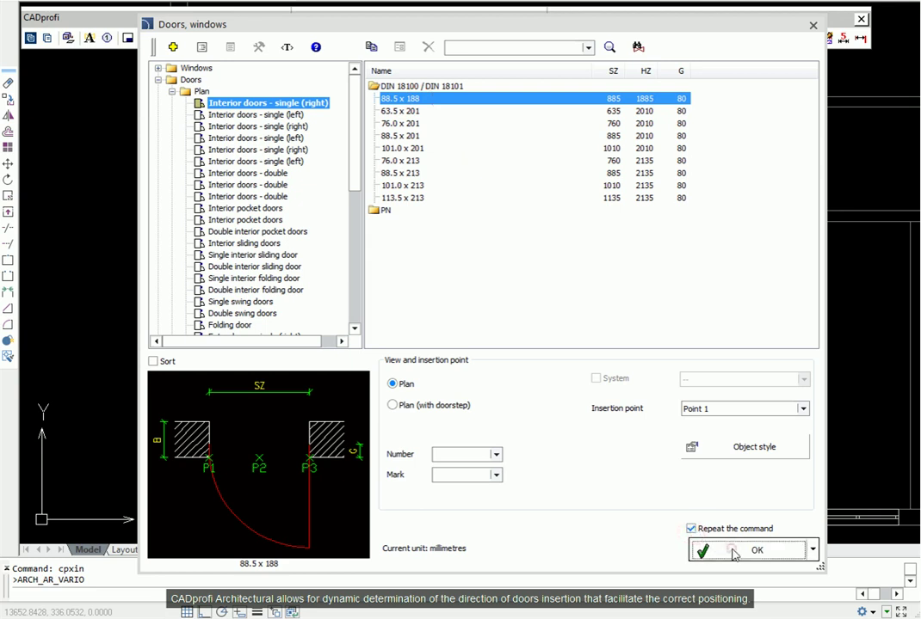
click(292, 216)
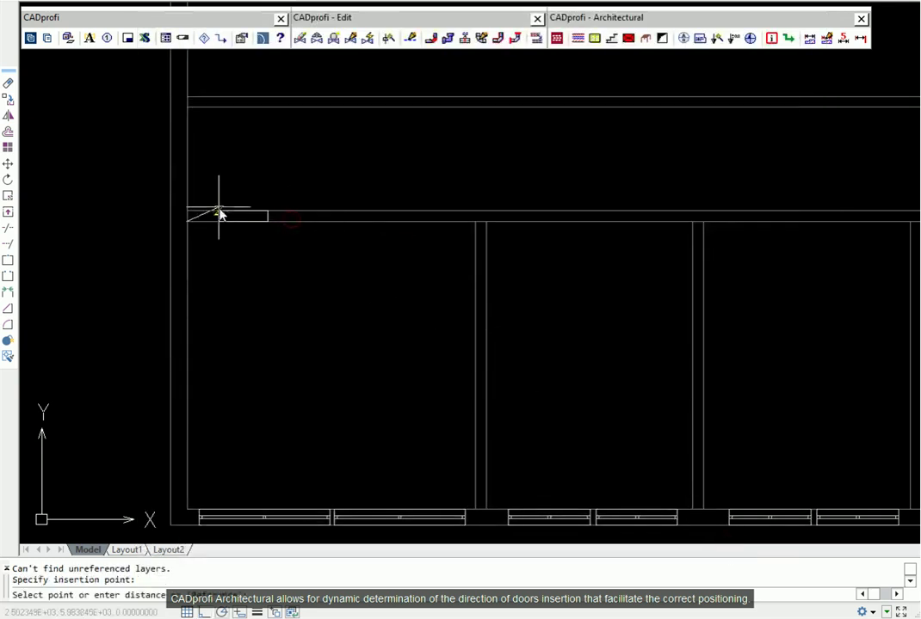
click(293, 189)
click(300, 178)
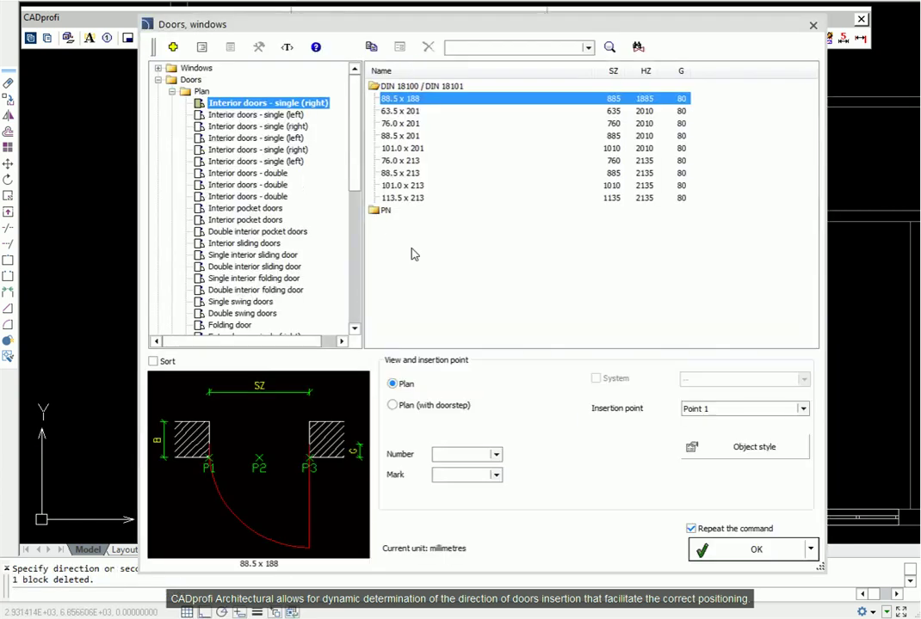
- Place two more identical corridor-facing doors in the next offices, then undo the last actions
click(730, 558)
click(549, 220)
click(589, 273)
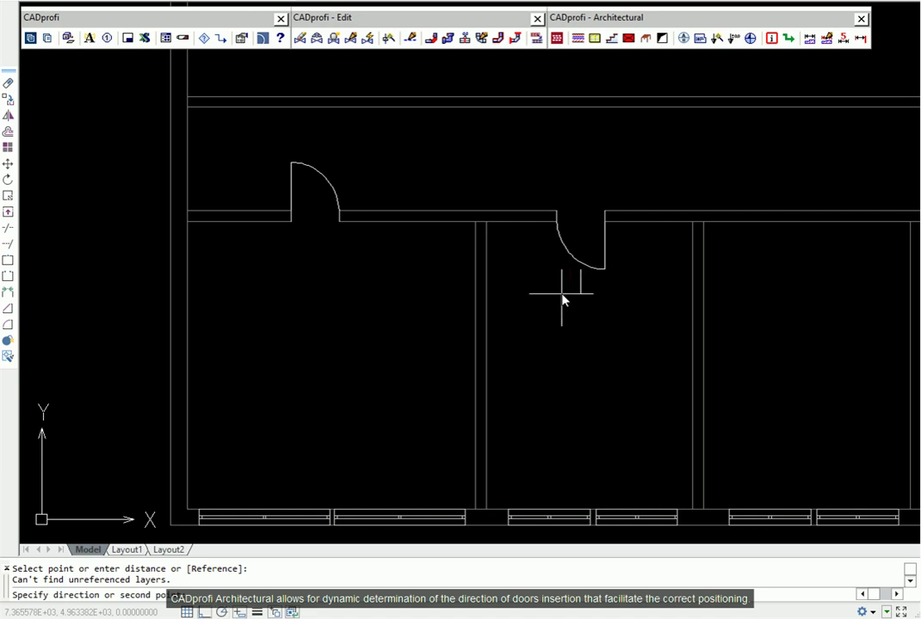
click(576, 142)
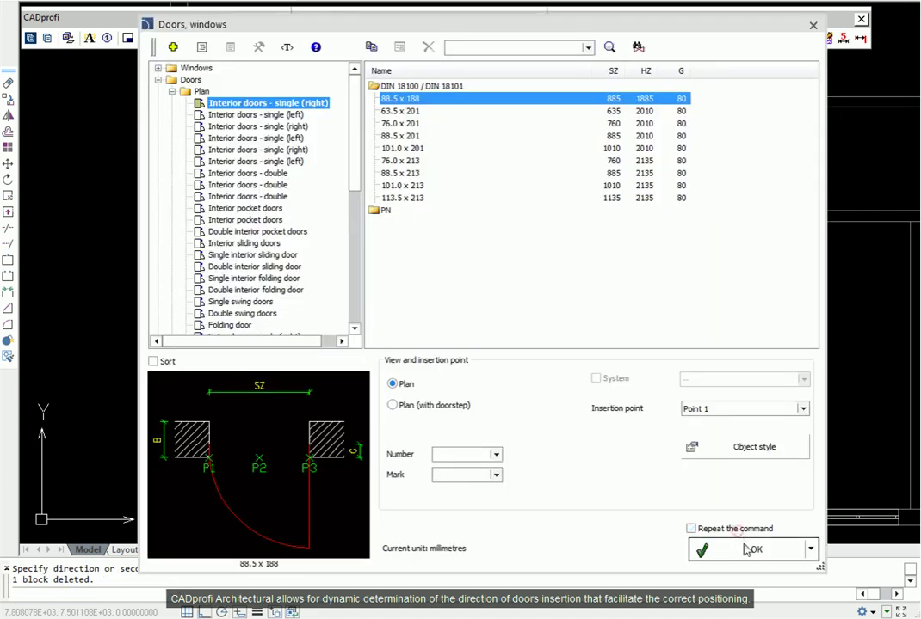
click(747, 549)
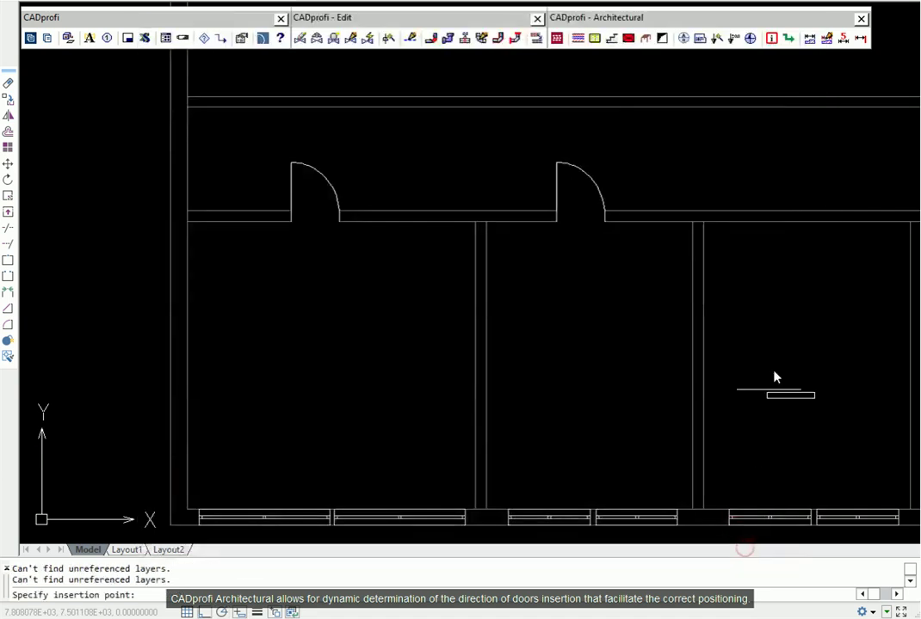
click(785, 220)
click(788, 285)
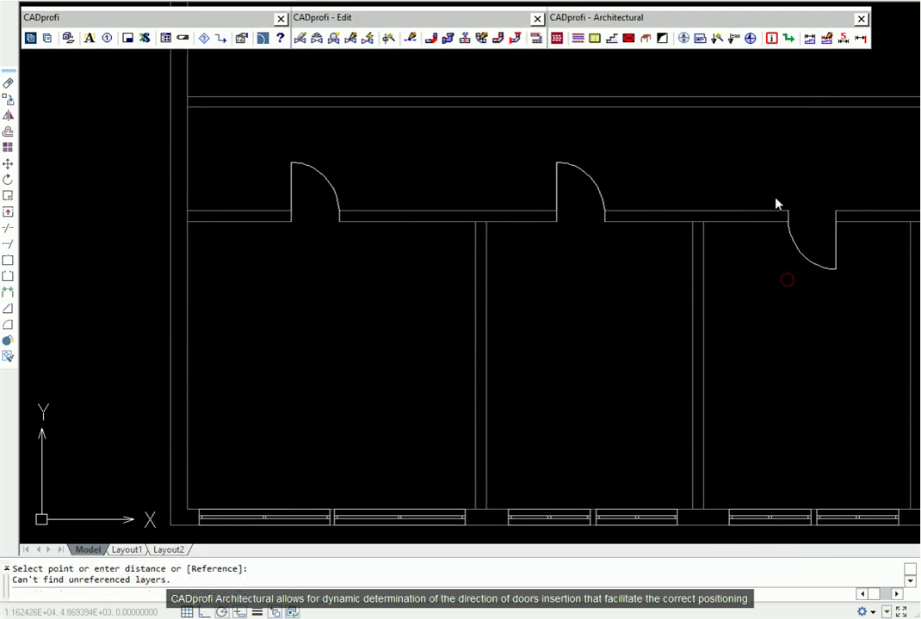
click(773, 150)
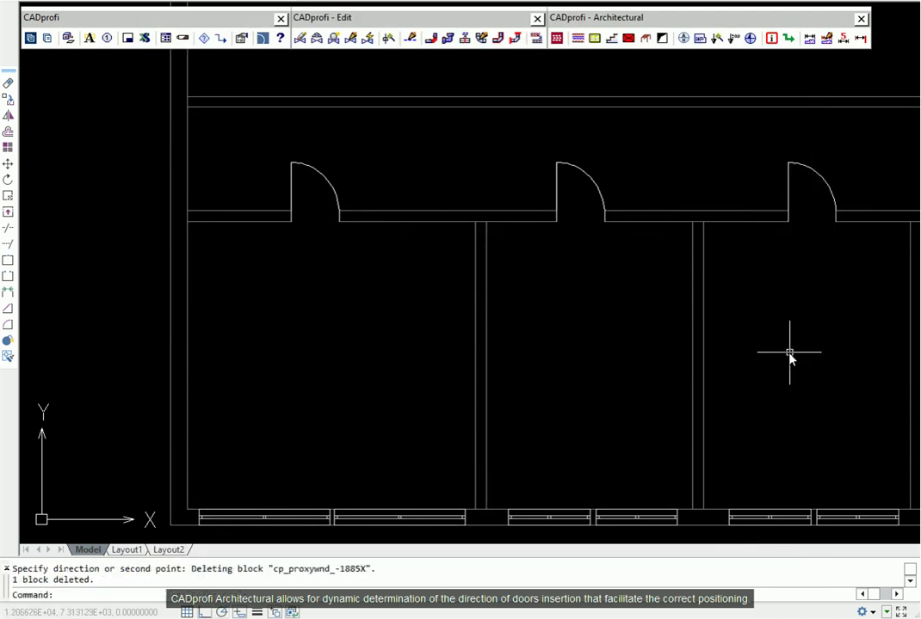
key(ctrl+z)
key(ctrl+z)
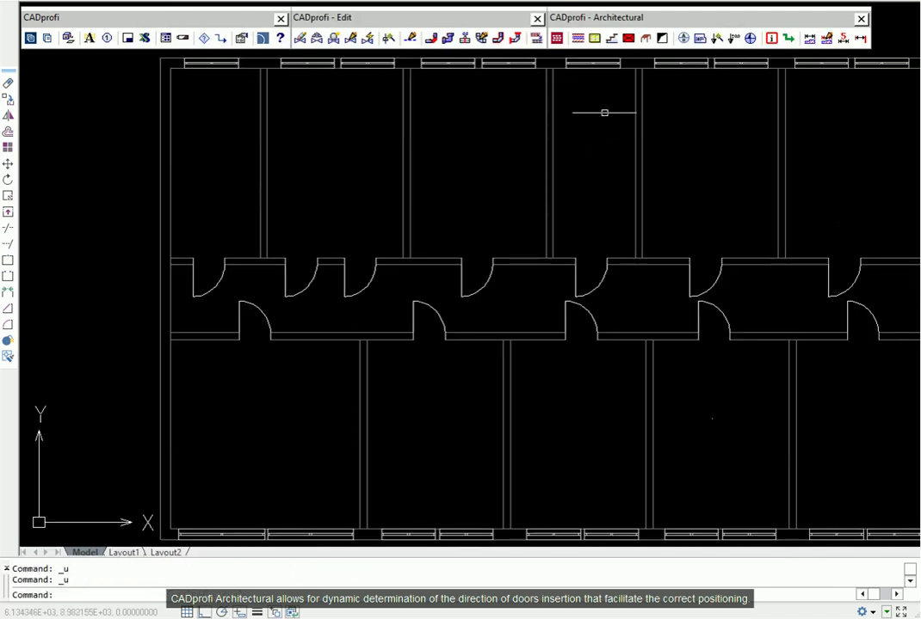
- Insert a vertical one-flight ground-floor stair in the upper-left room
click(611, 39)
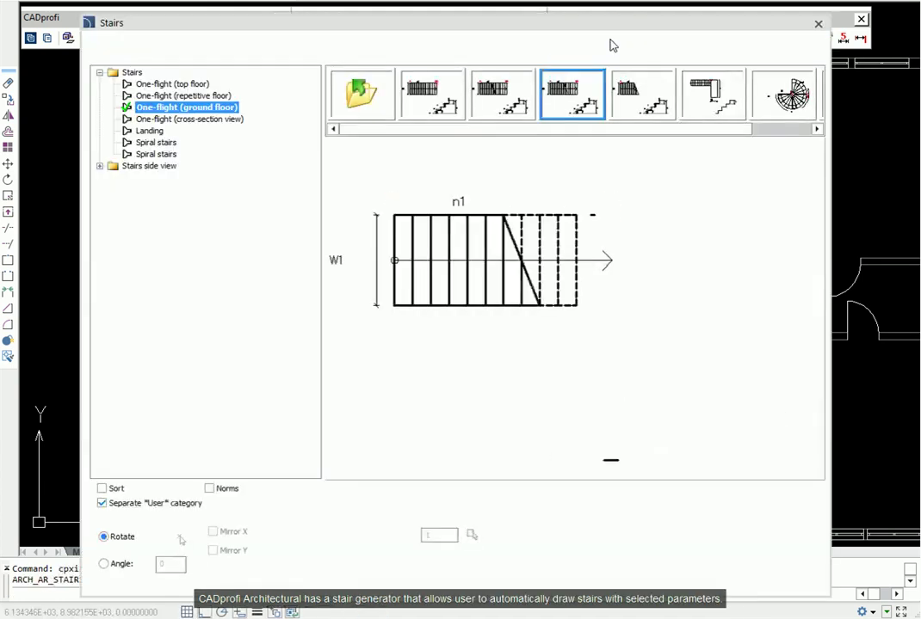
click(763, 582)
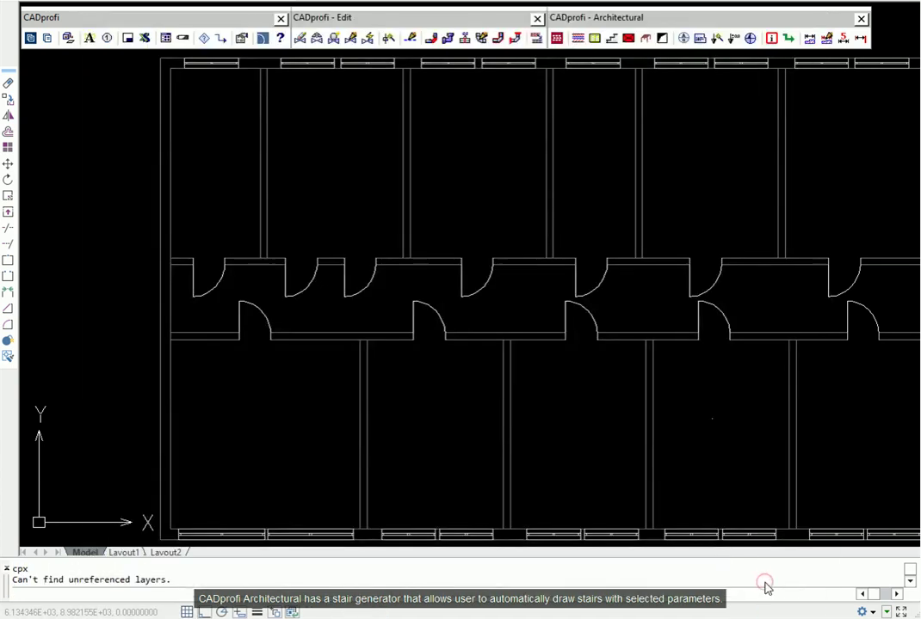
click(171, 215)
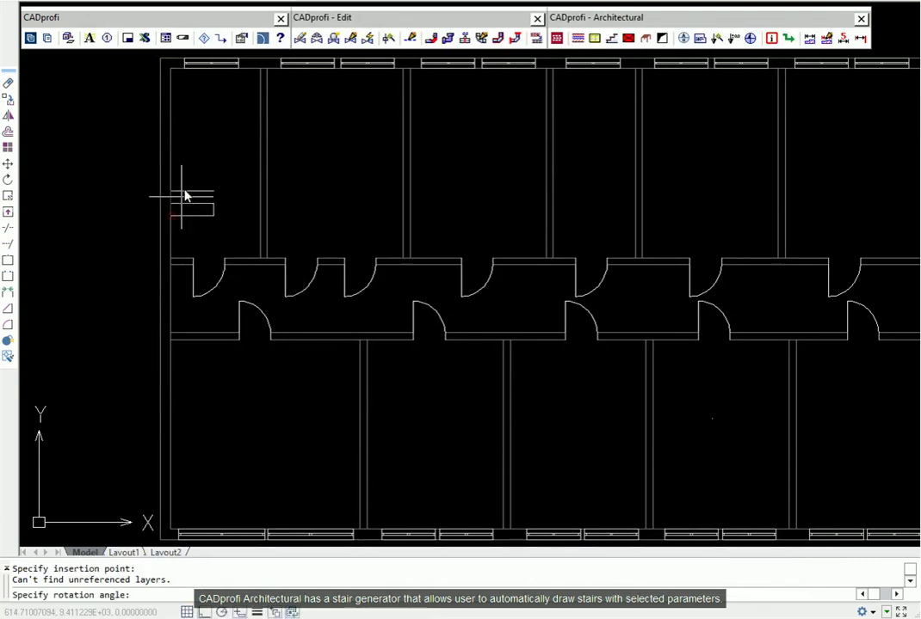
click(172, 113)
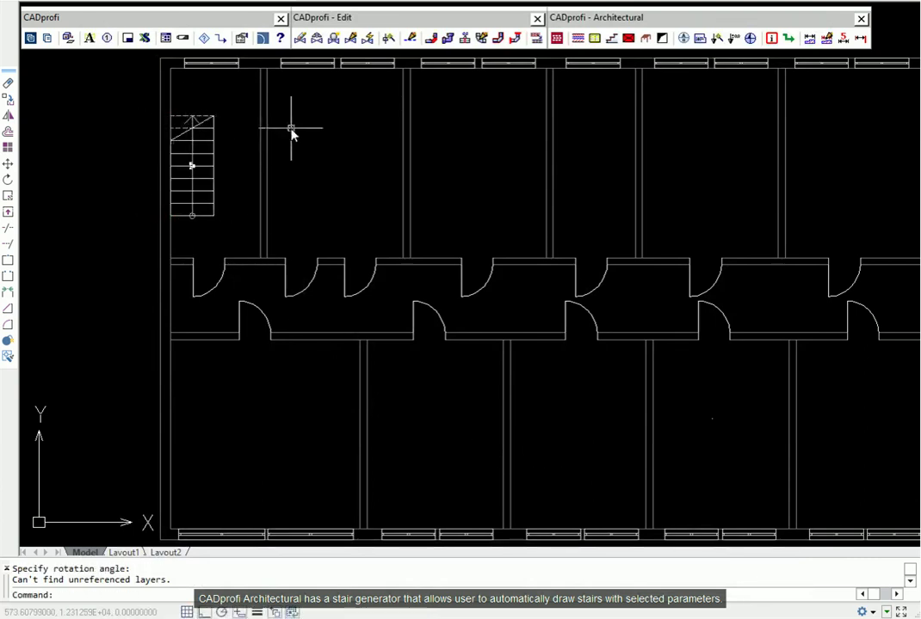
- Insert a second one-flight stair beside the first at the wall intersection
click(614, 46)
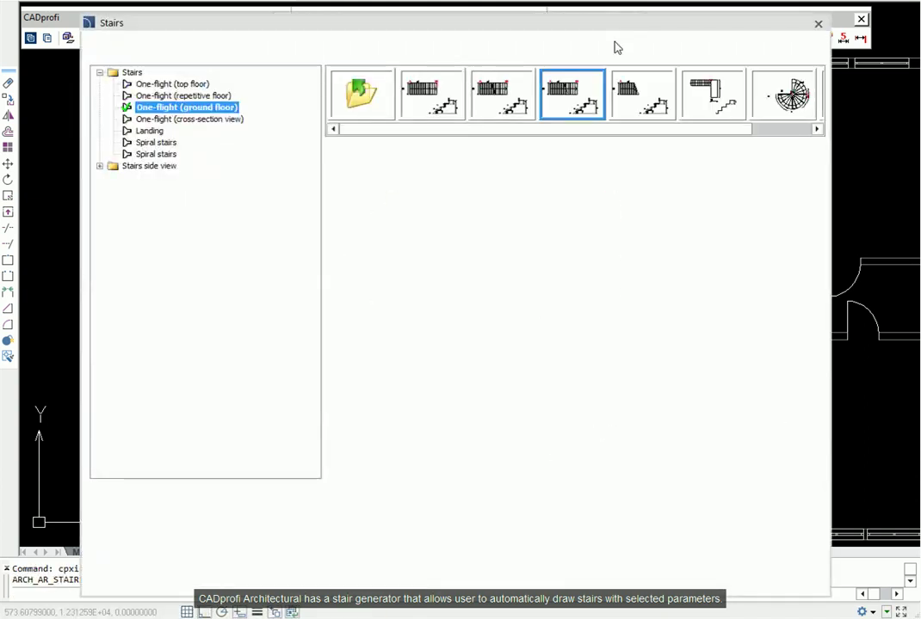
click(735, 577)
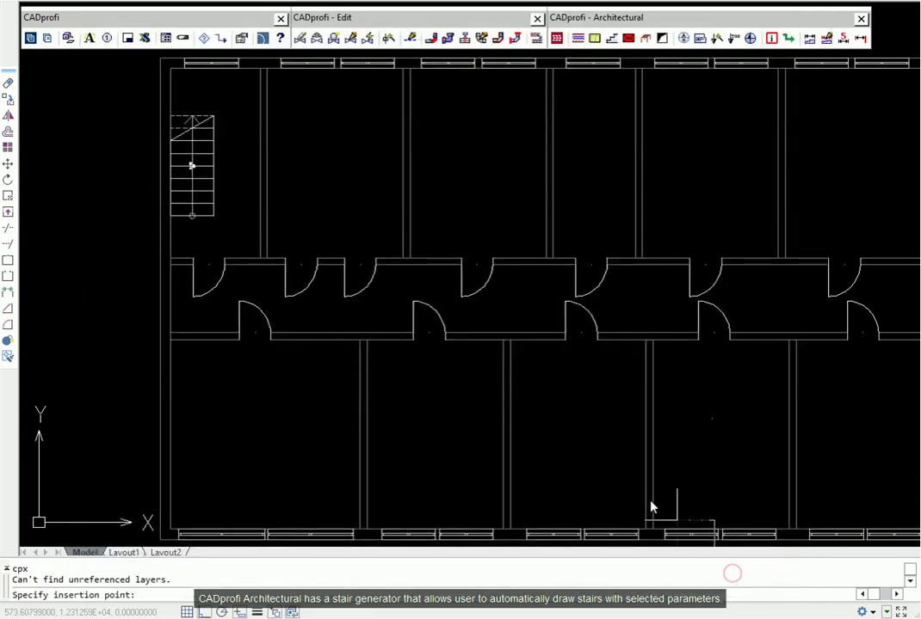
click(260, 116)
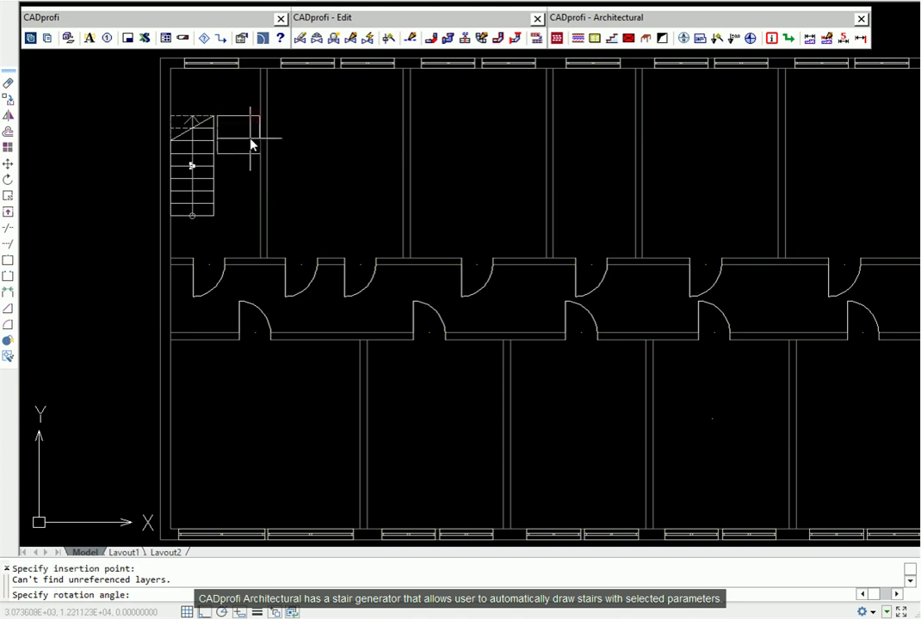
click(249, 234)
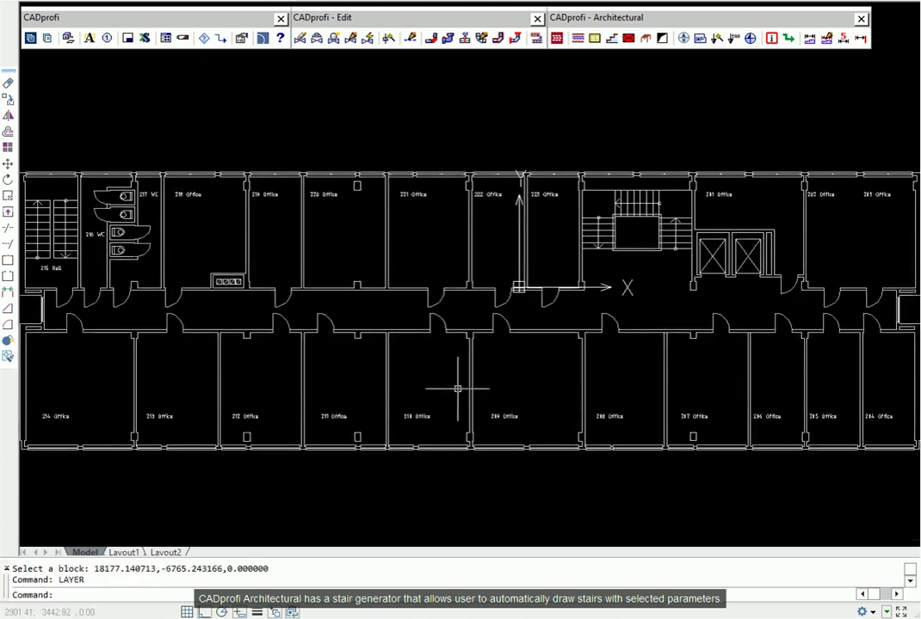
- In the layer manager, switch off 2DA_ALW, 2DH_OBJ, 2DH_OBJ_s, CP_DOORON and freeze 2DA_WIN
text(la)
key(Return)
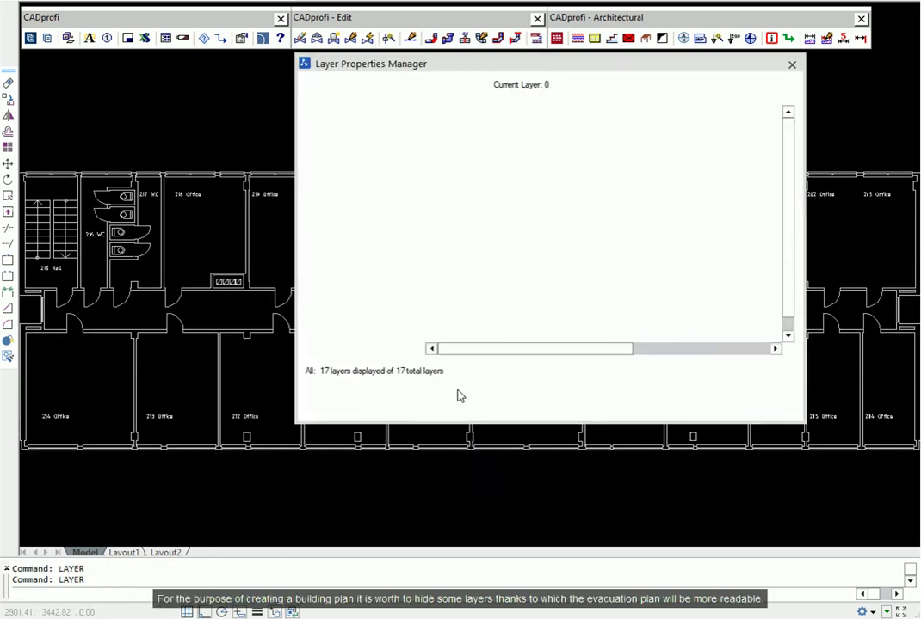
click(590, 141)
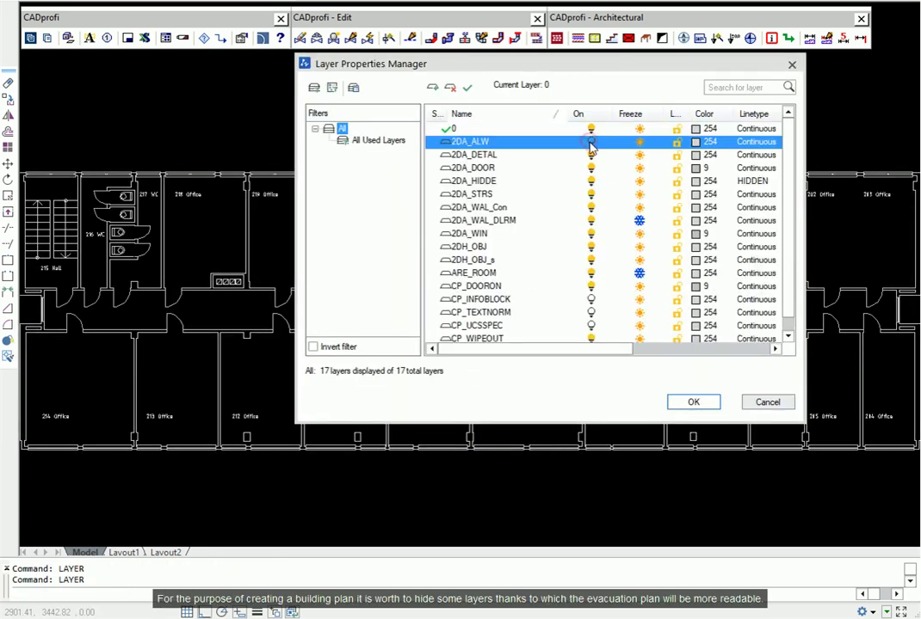
click(591, 247)
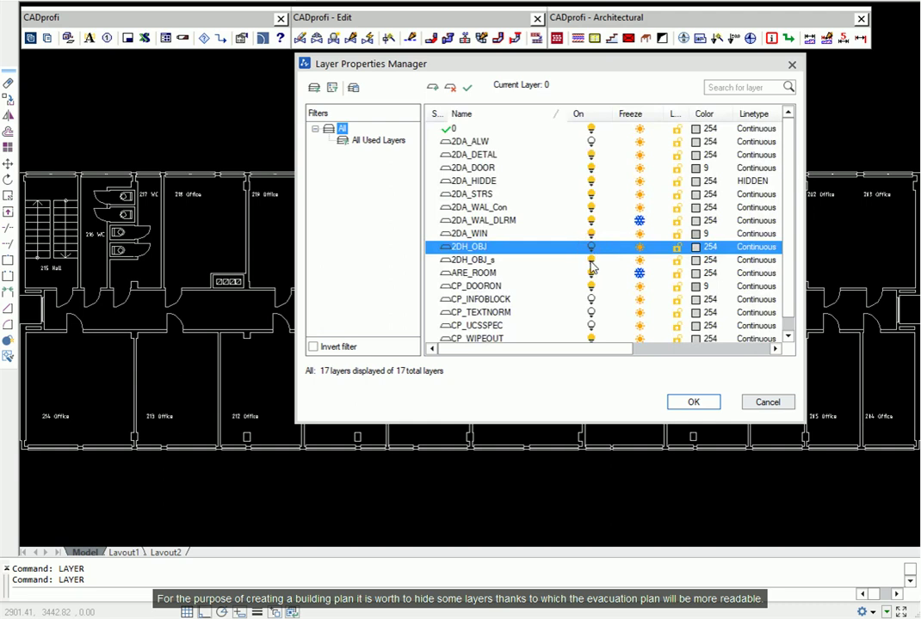
click(590, 262)
click(590, 288)
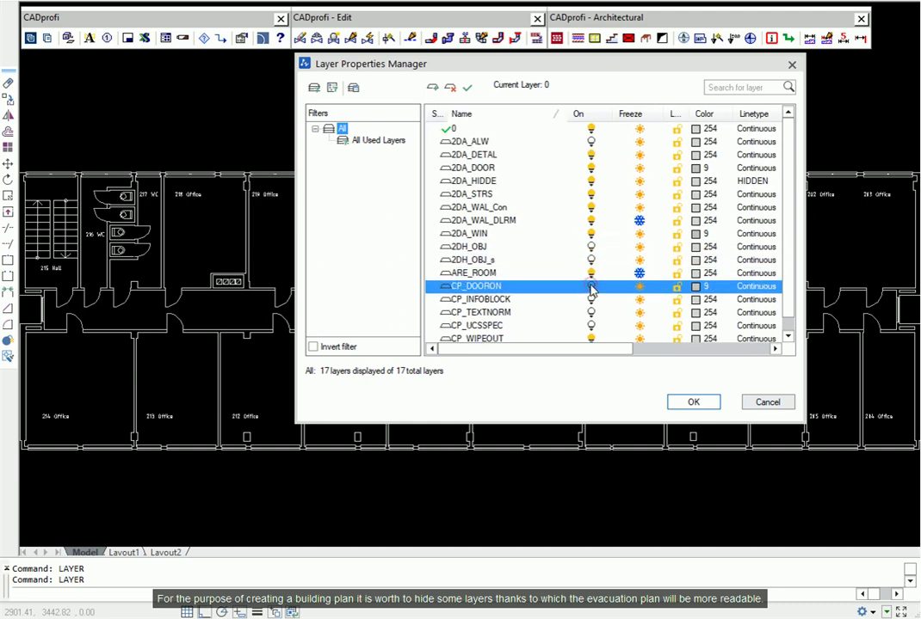
click(639, 234)
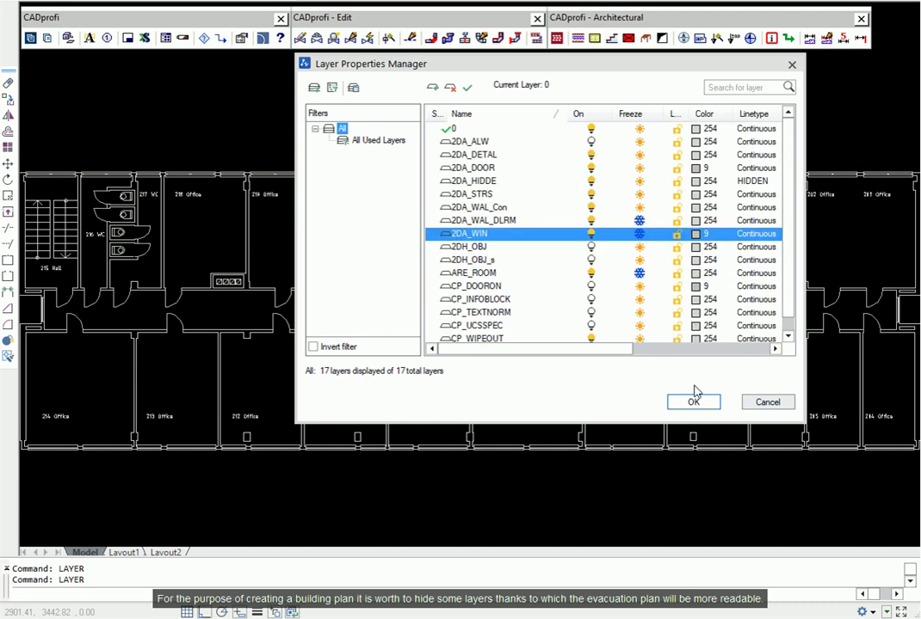
click(694, 398)
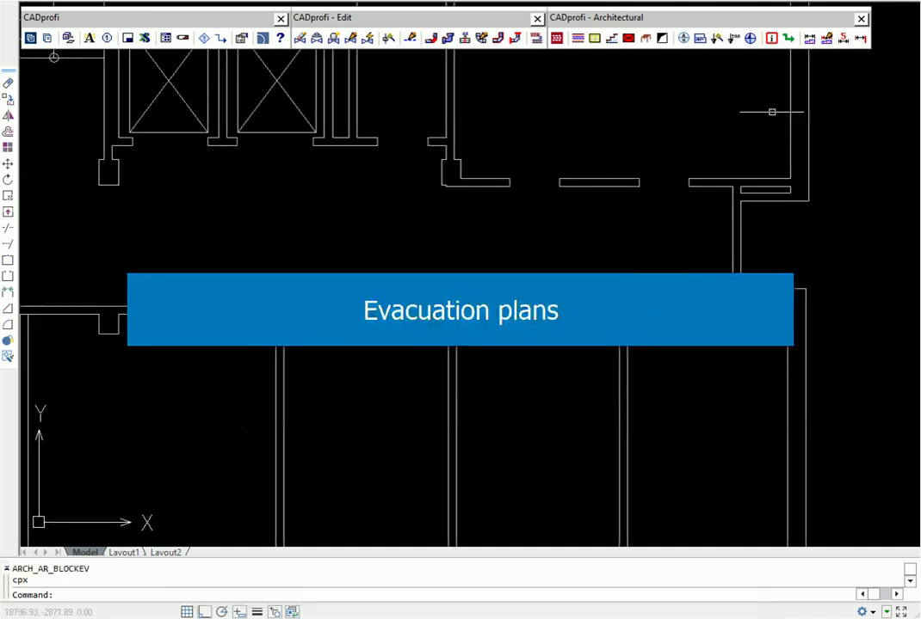
- Insert fire extinguisher signs at three wall spots around the corridor near the lifts
click(771, 39)
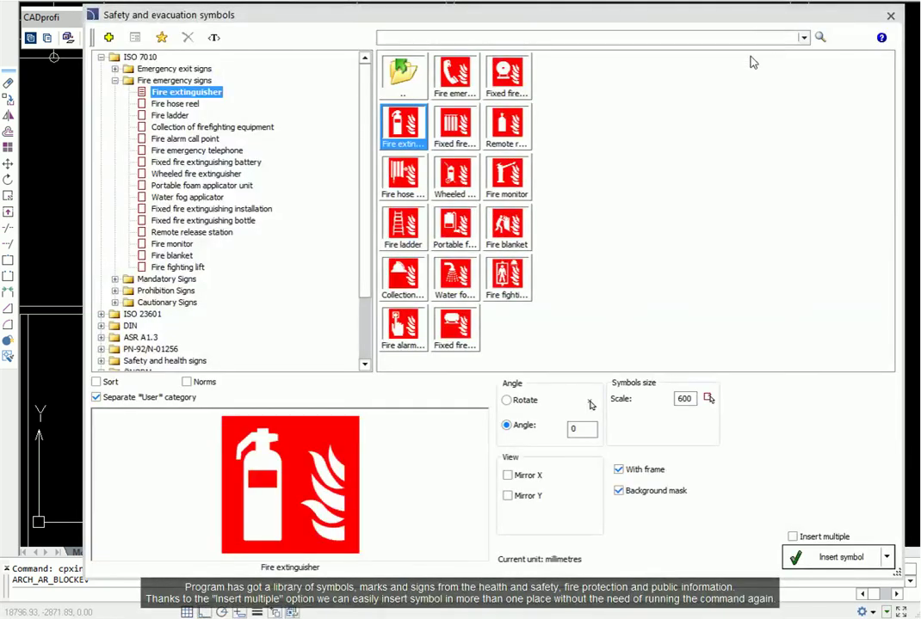
click(792, 537)
click(839, 558)
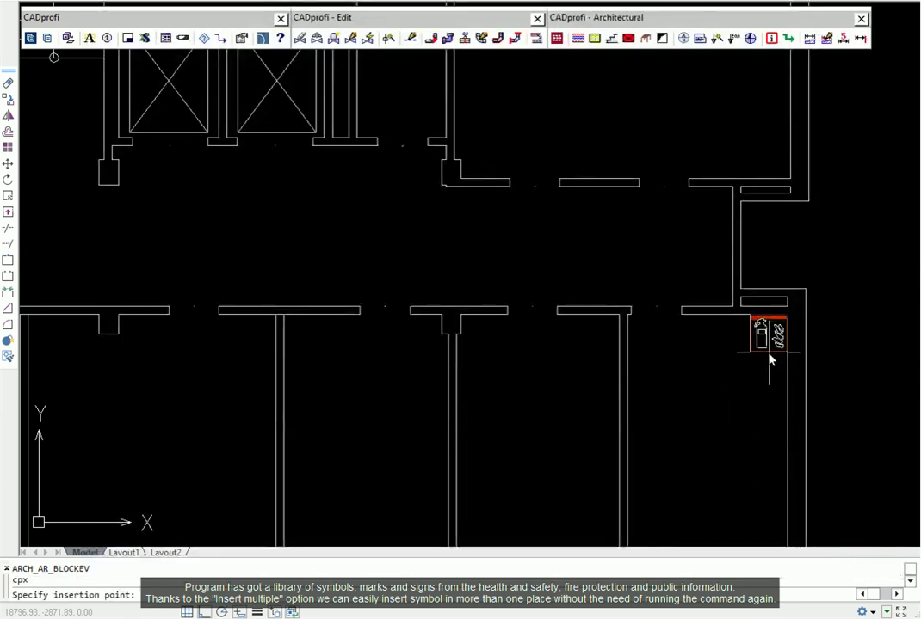
click(769, 352)
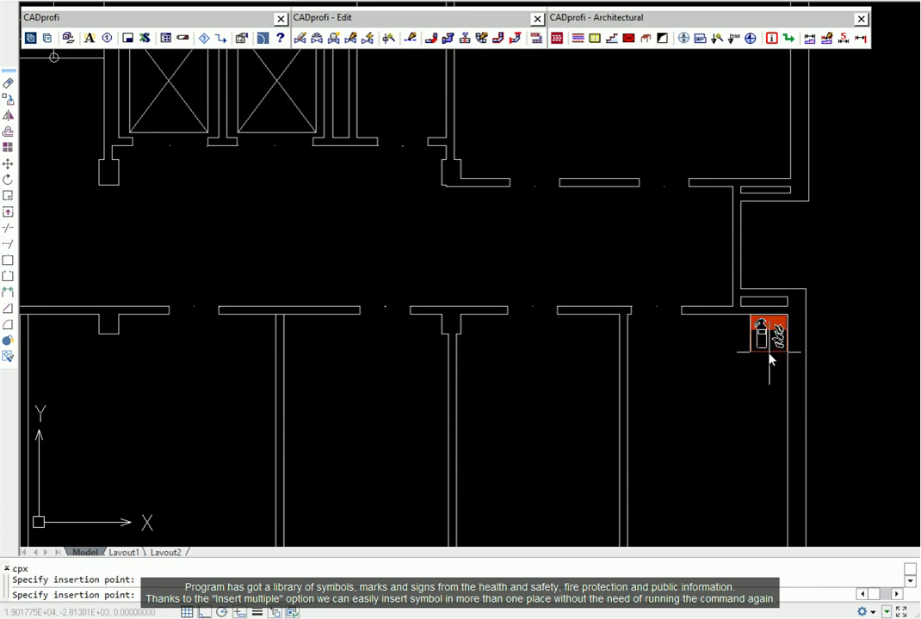
click(714, 307)
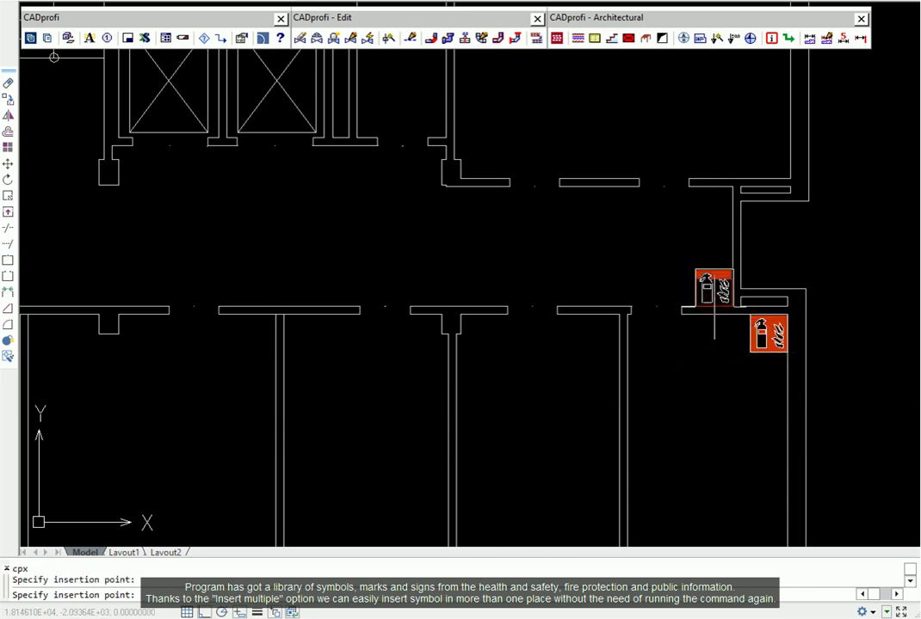
click(139, 168)
key(Escape)
text(RE)
key(Return)
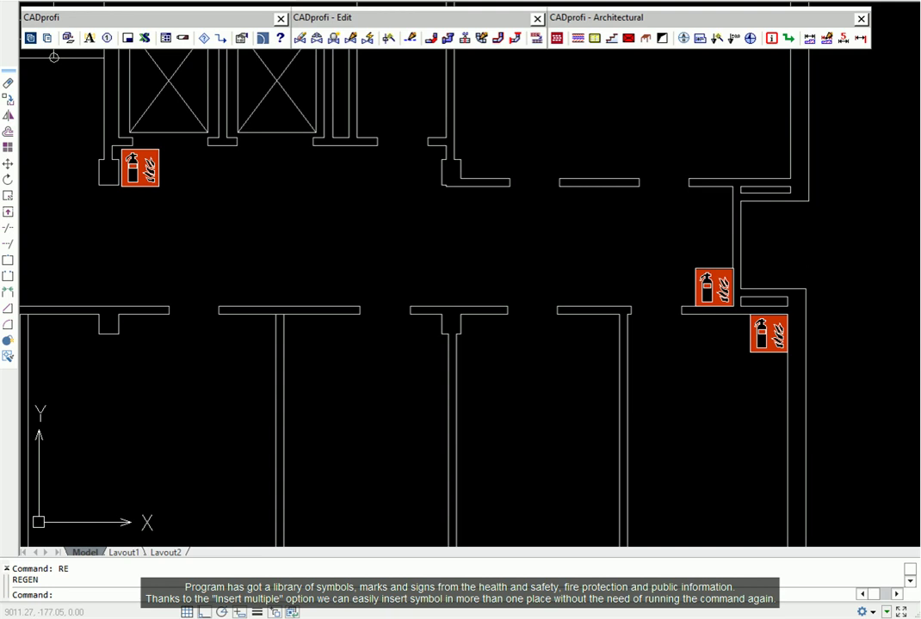
middle_drag(417, 252, 680, 329)
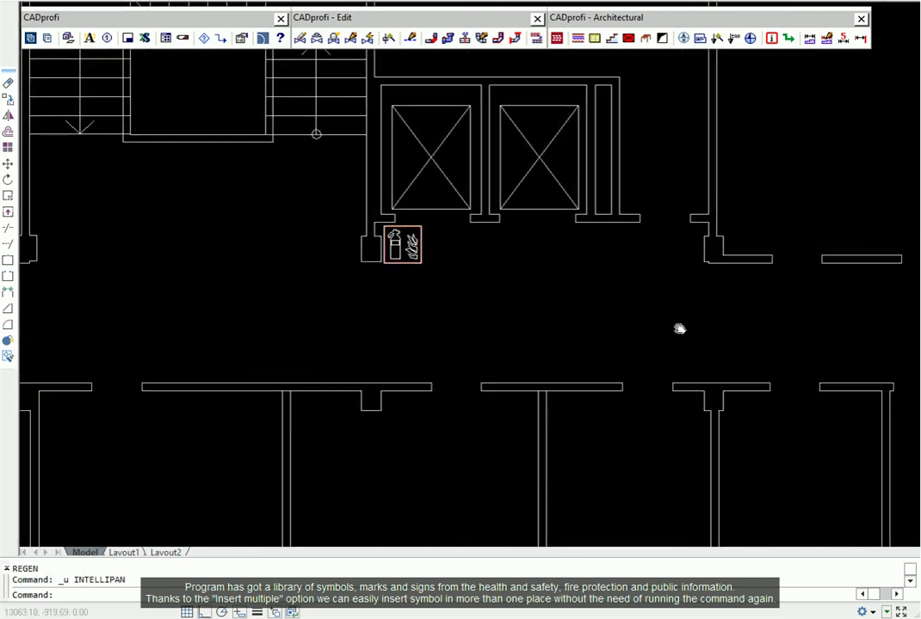
click(771, 39)
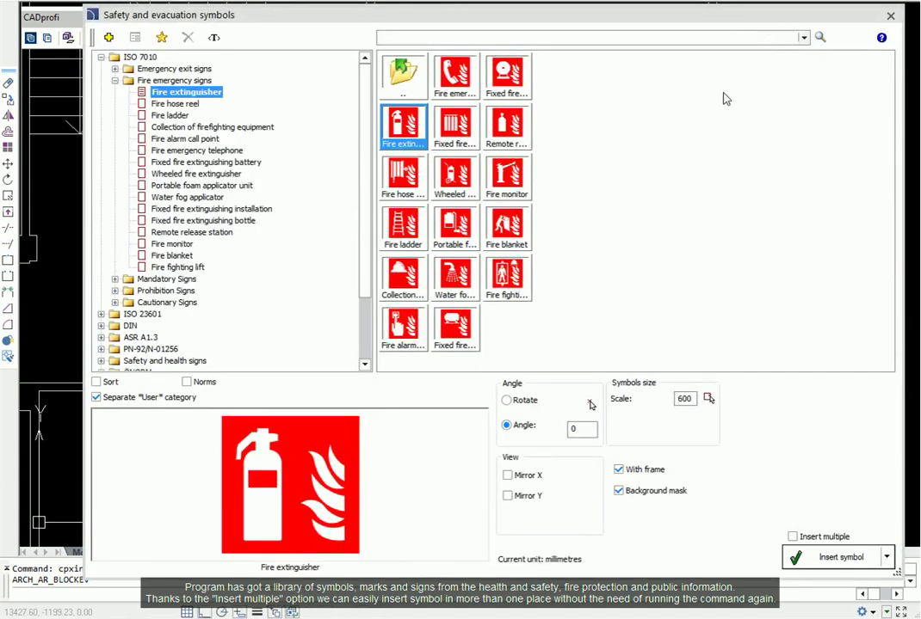
- Insert a Fire emergency telephone sign just left of the fire-extinguisher sign near the lifts
click(463, 77)
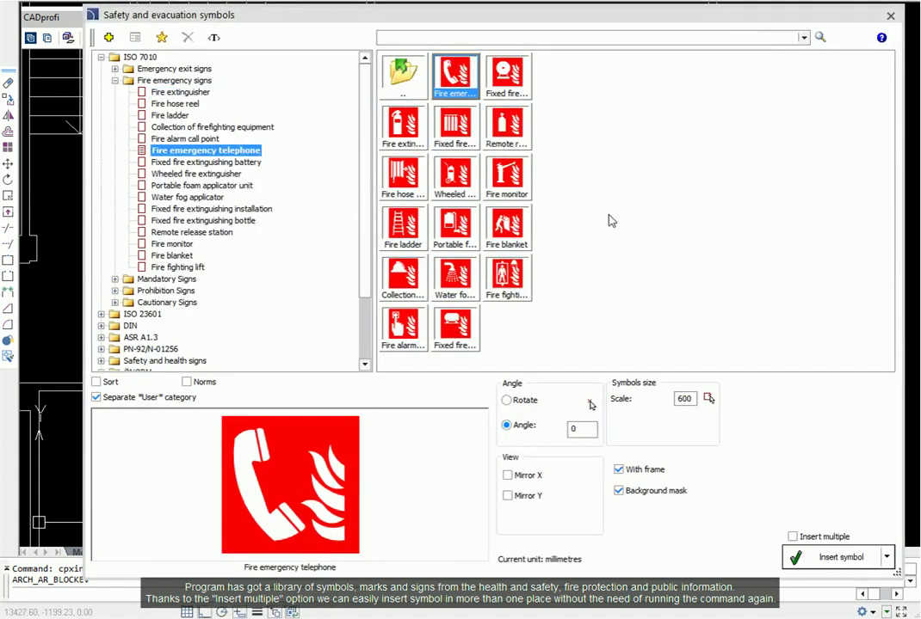
click(834, 564)
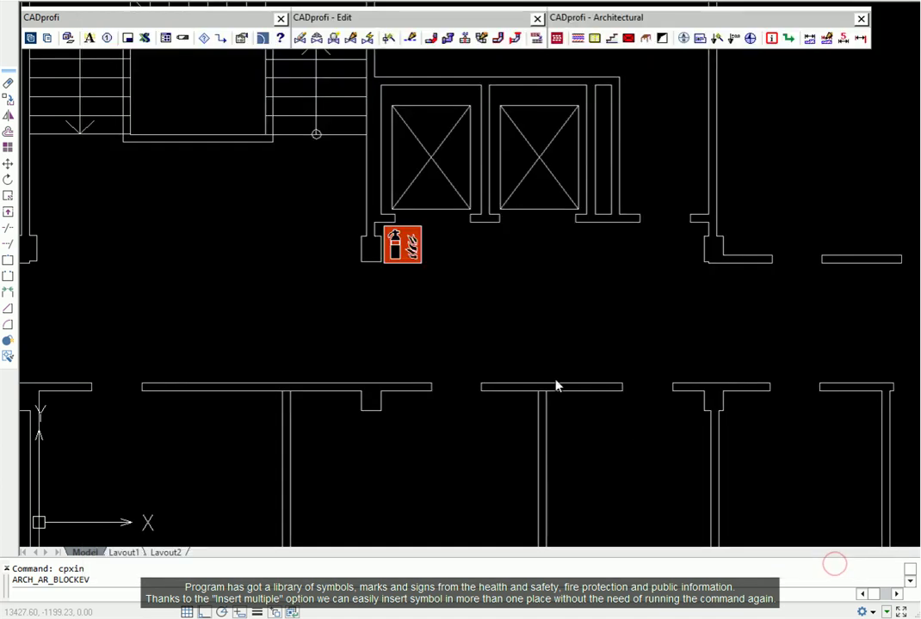
click(347, 242)
text(RE)
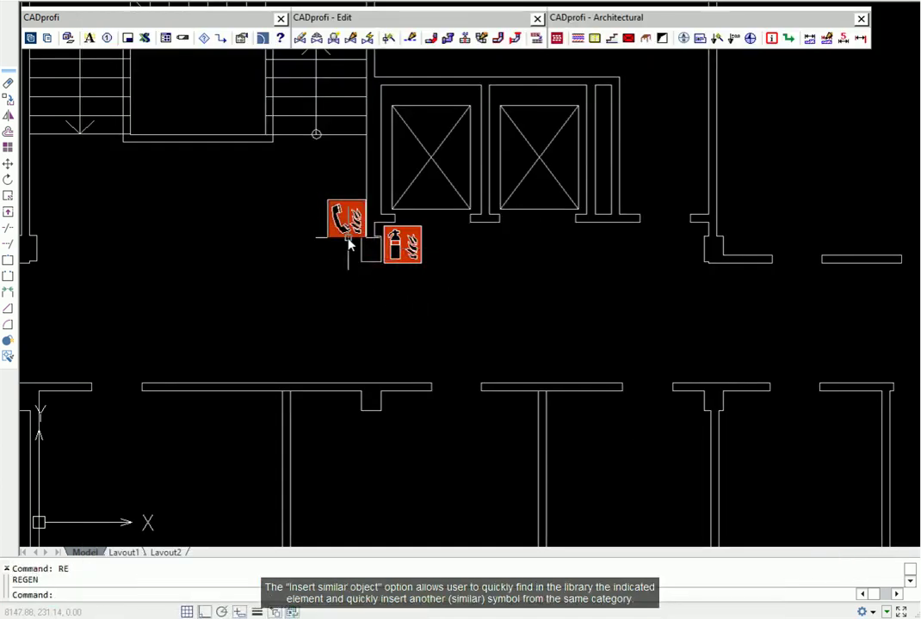
- Using the telephone sign as reference, insert a Fire alarm call point sign directly above it
click(366, 43)
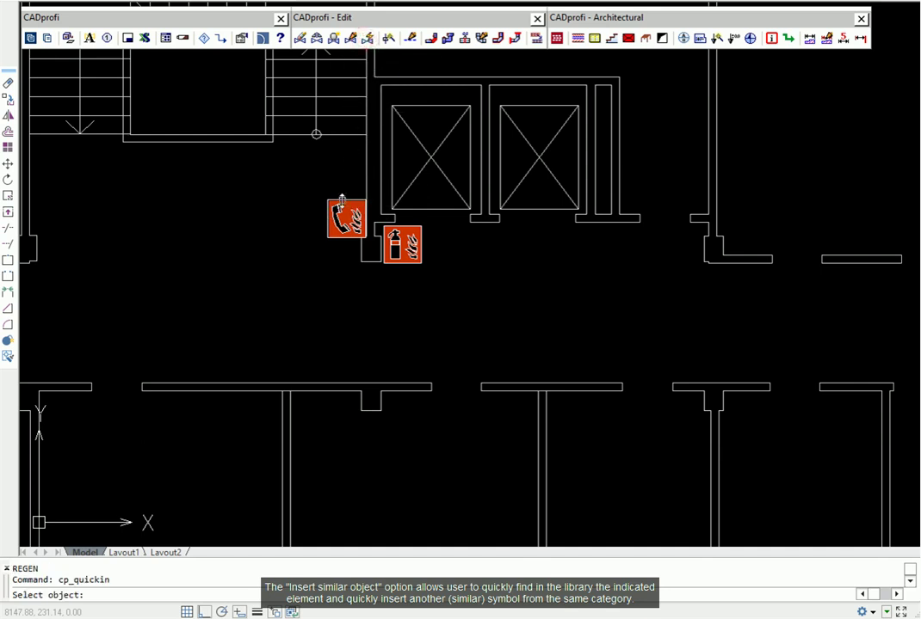
click(341, 200)
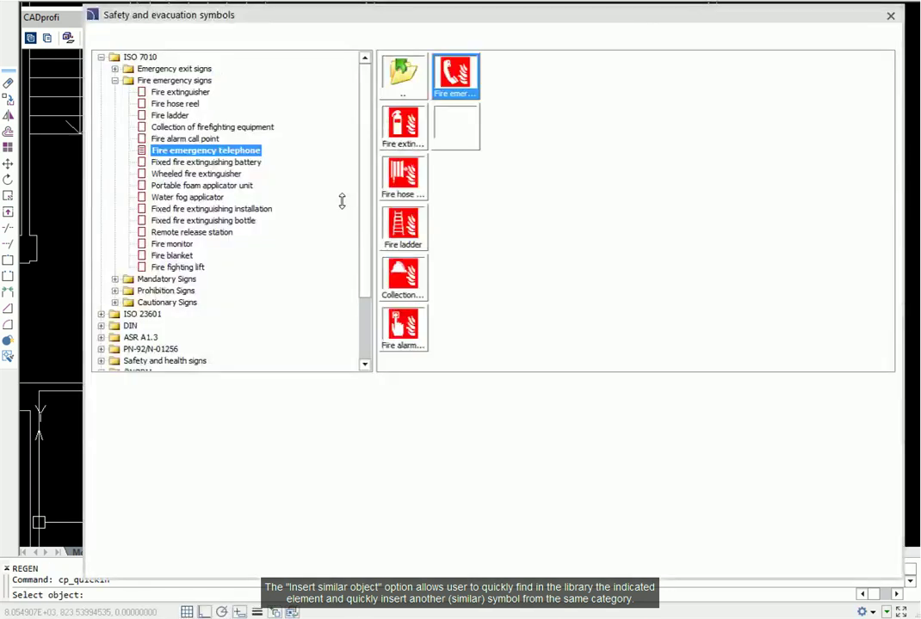
click(398, 325)
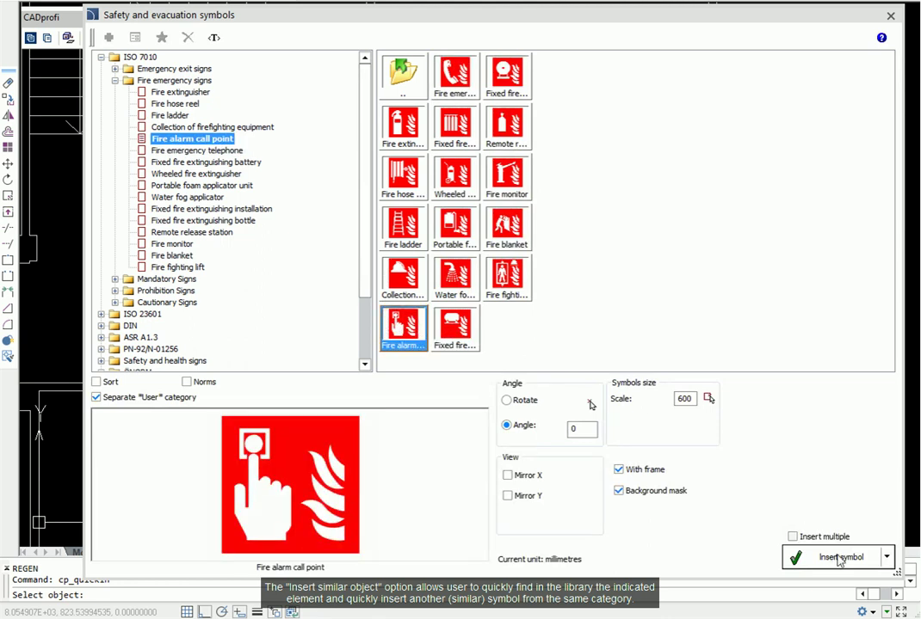
click(839, 559)
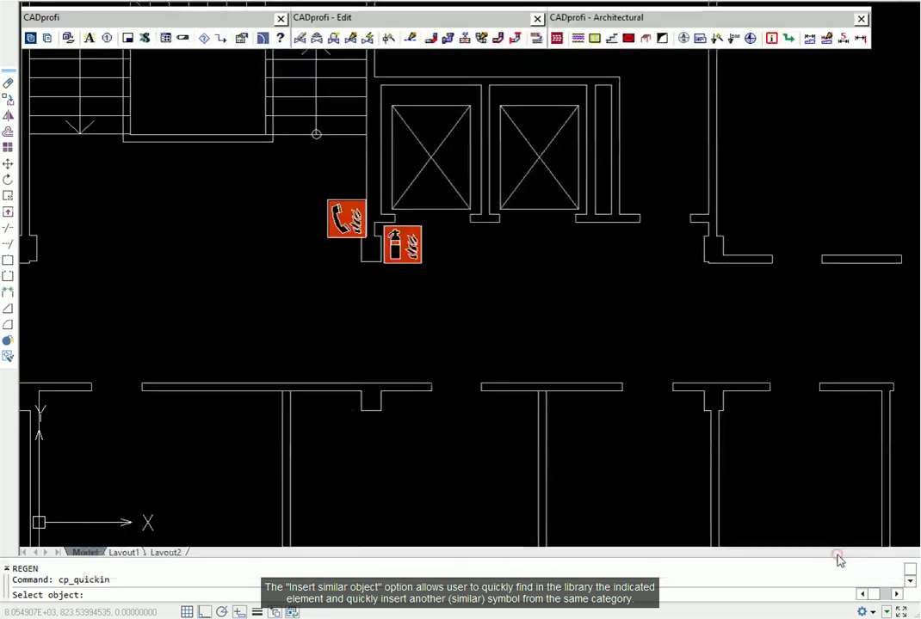
click(348, 203)
text(RE)
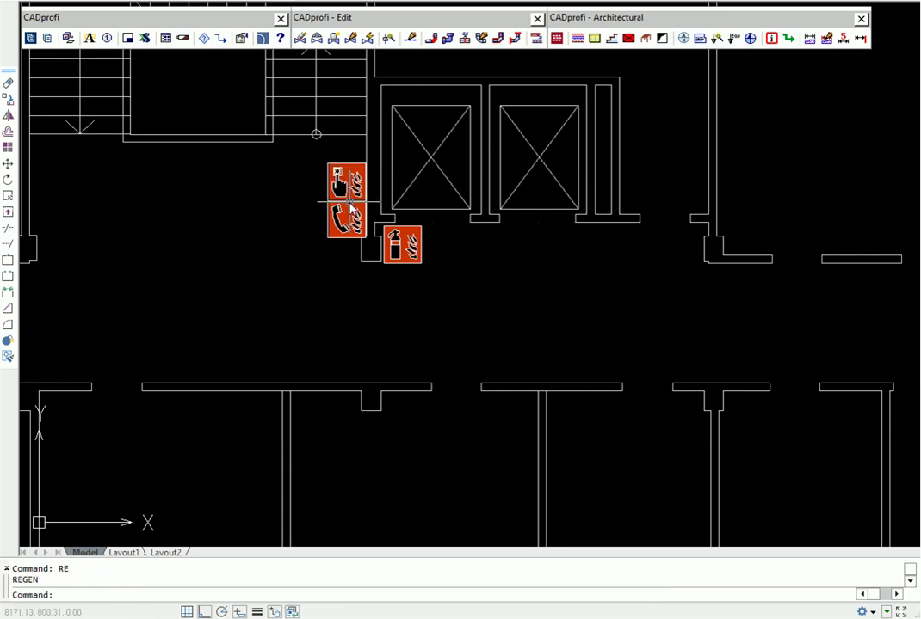
middle_drag(487, 241, 657, 287)
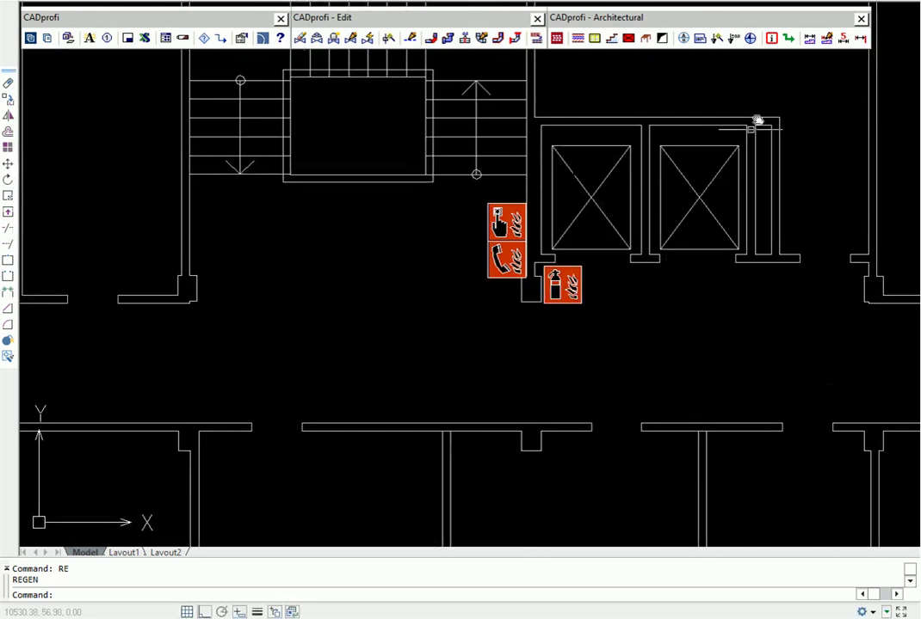
- Place a green Direction to emergency exit sign at 270° angle, pointing up, below the stairwell
click(770, 38)
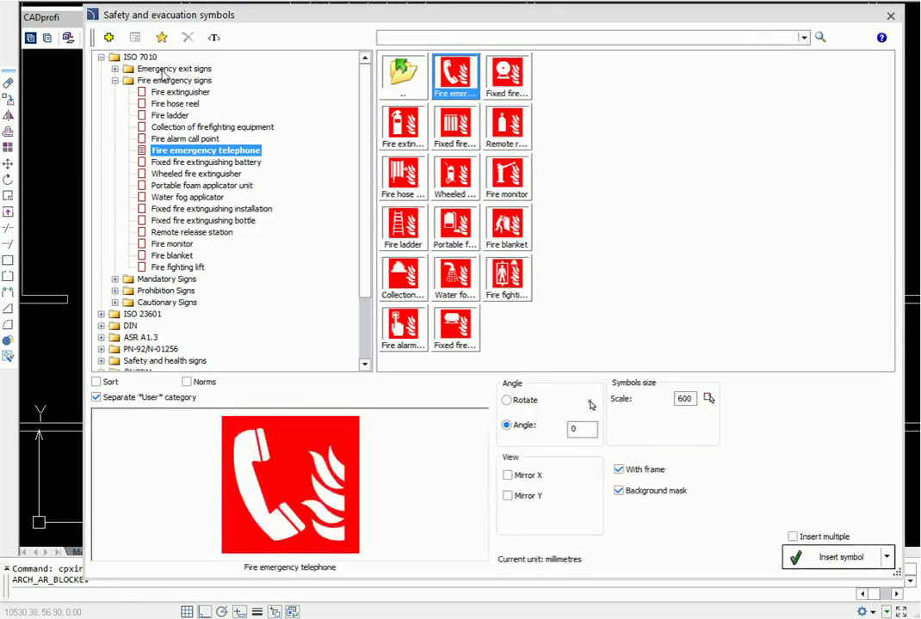
click(114, 69)
click(154, 58)
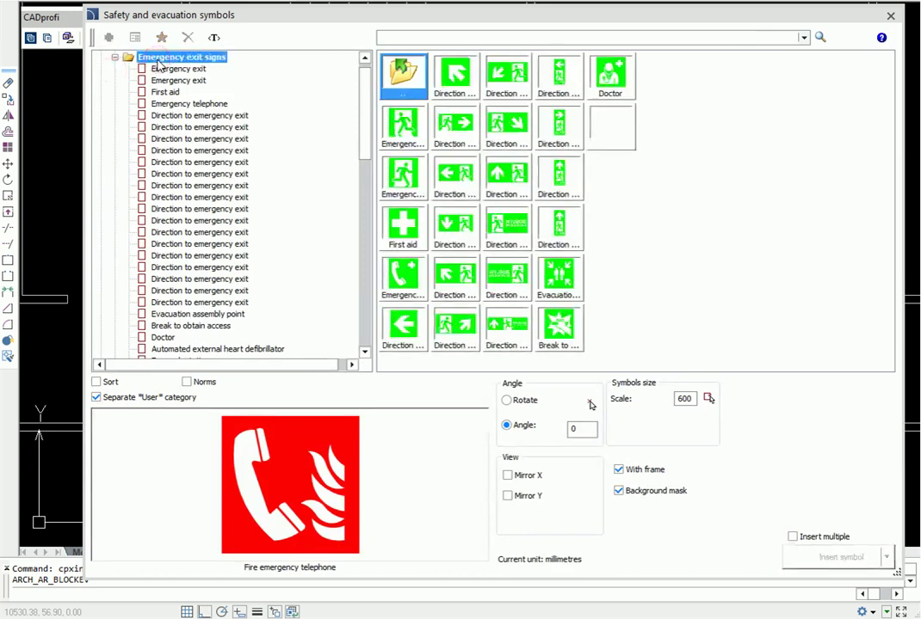
click(456, 174)
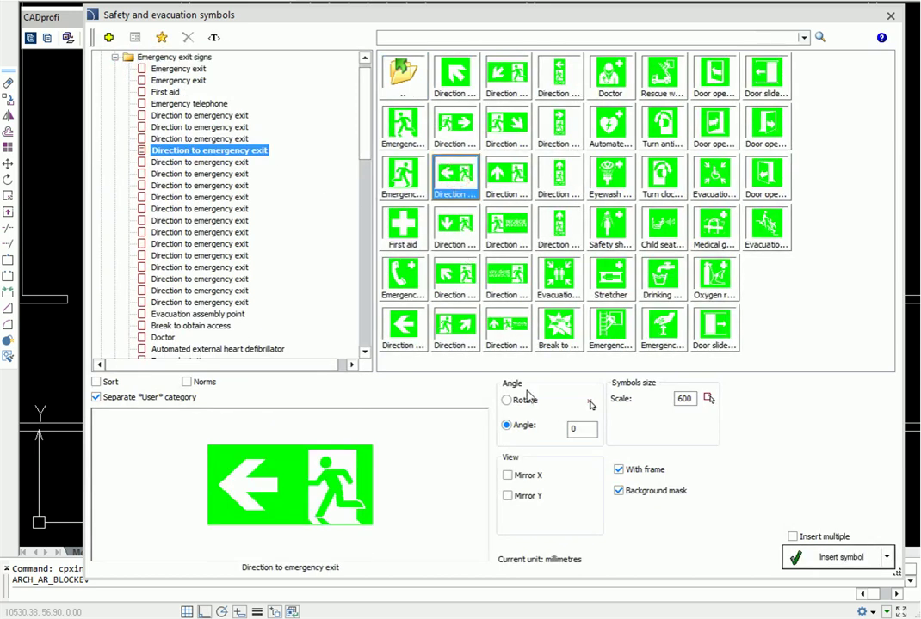
double_click(582, 428)
click(834, 564)
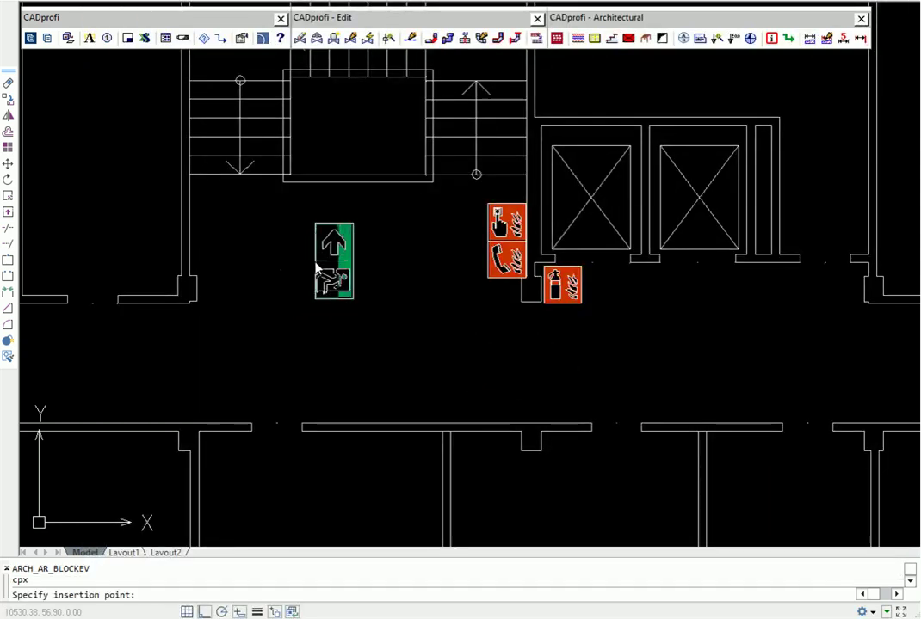
key(Escape)
click(315, 261)
text(RE)
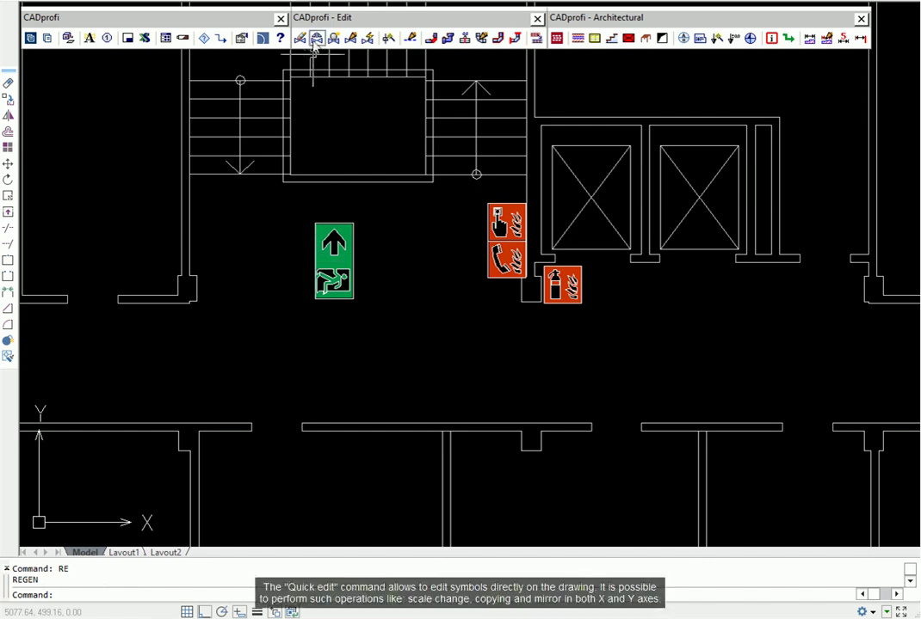
- Copy the green exit sign to a spot just right of the original
click(316, 40)
click(315, 226)
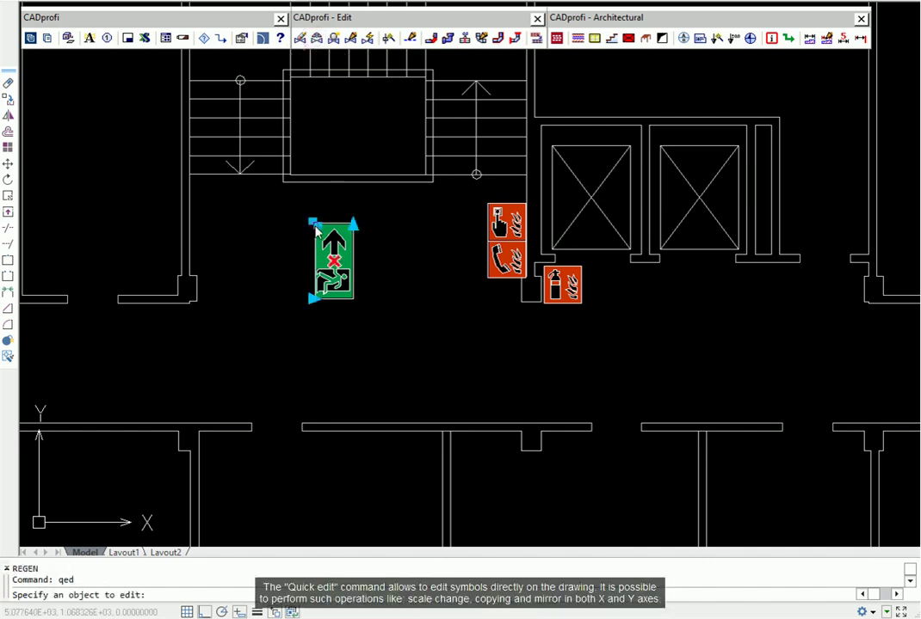
click(314, 224)
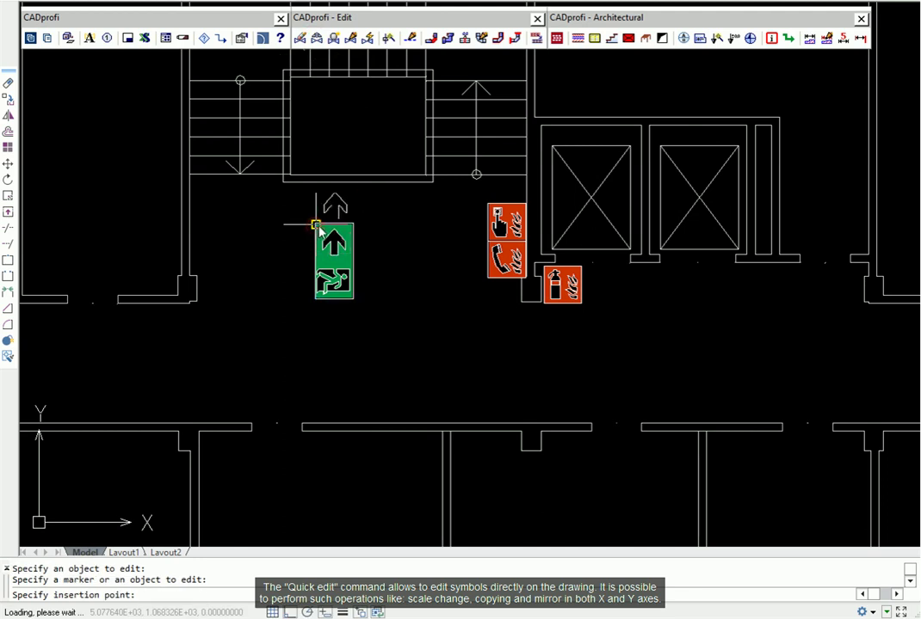
click(355, 262)
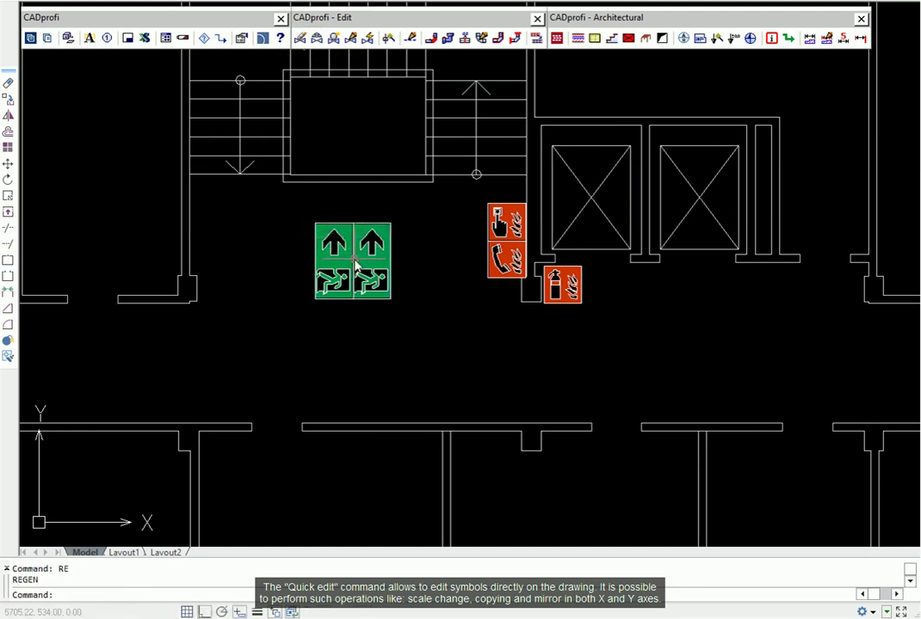
- Mirror the copied exit sign horizontally so the pair faces opposite ways
click(316, 40)
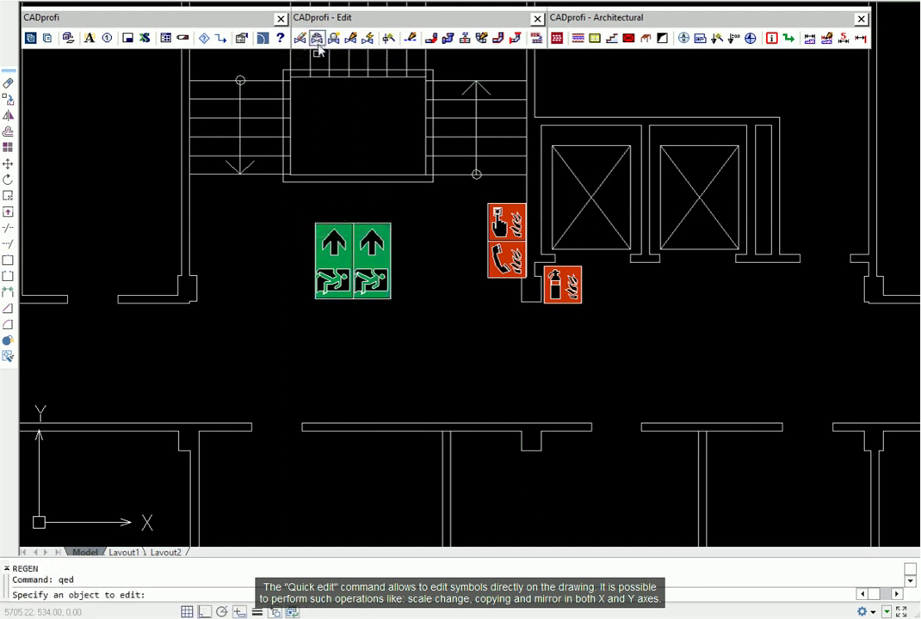
click(348, 300)
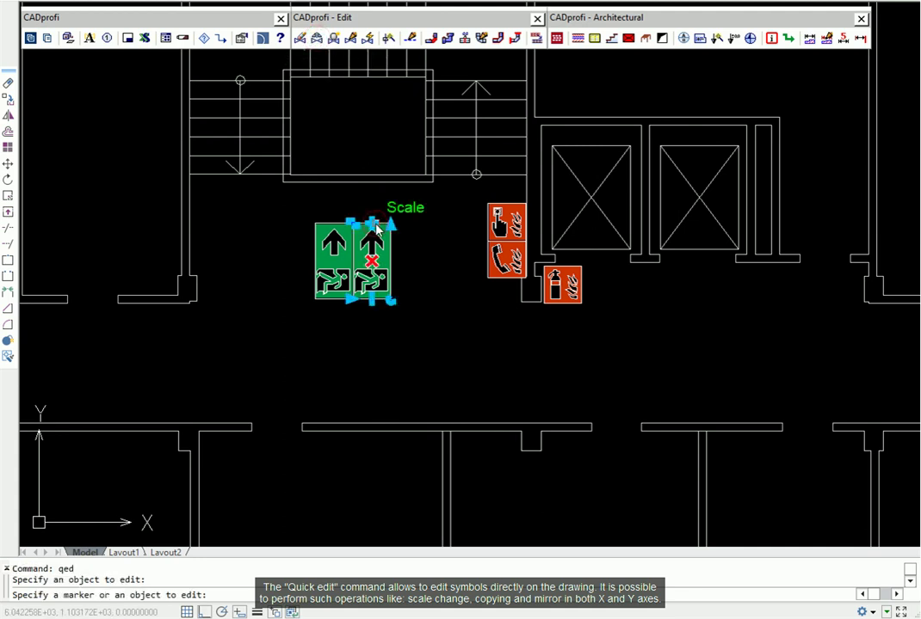
click(349, 301)
text(RE)
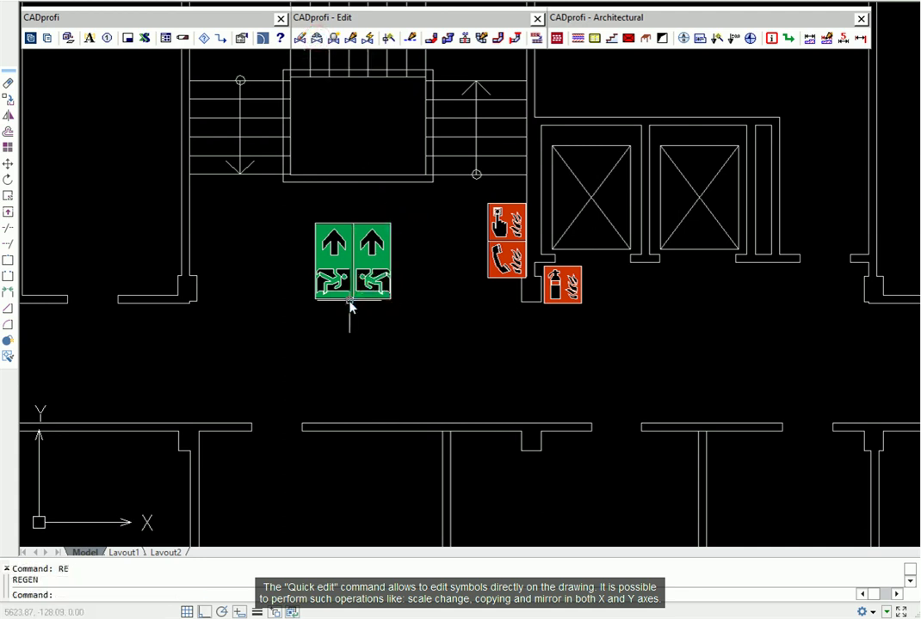
- Zoom in on the corridor around the lifts
middle_click(457, 359)
middle_click(456, 360)
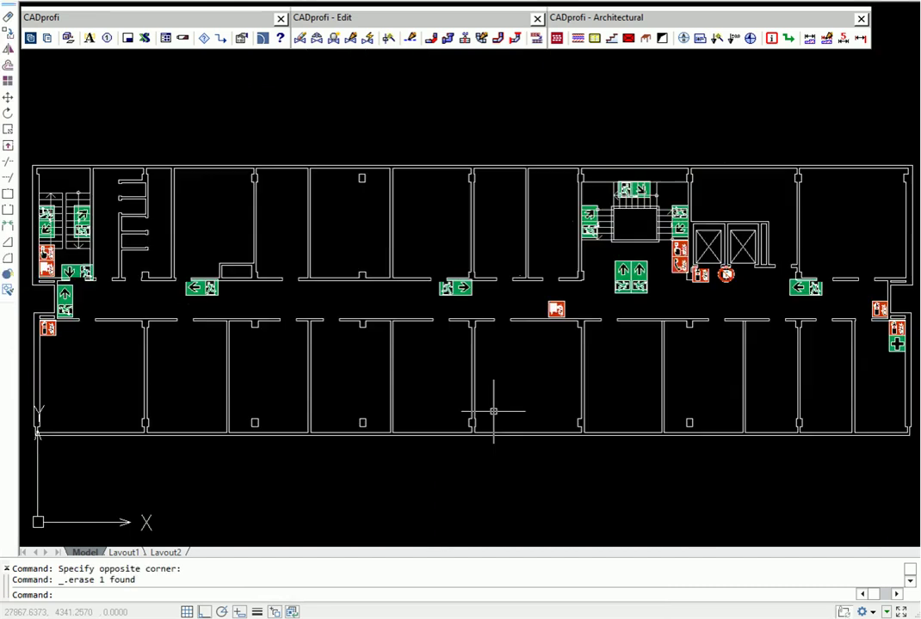
text(z)
key(Return)
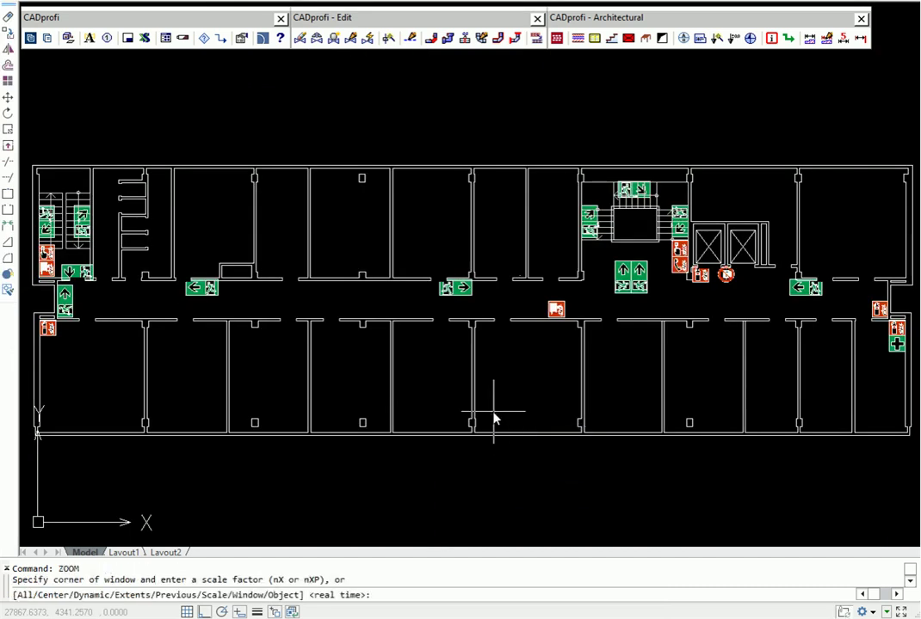
click(557, 209)
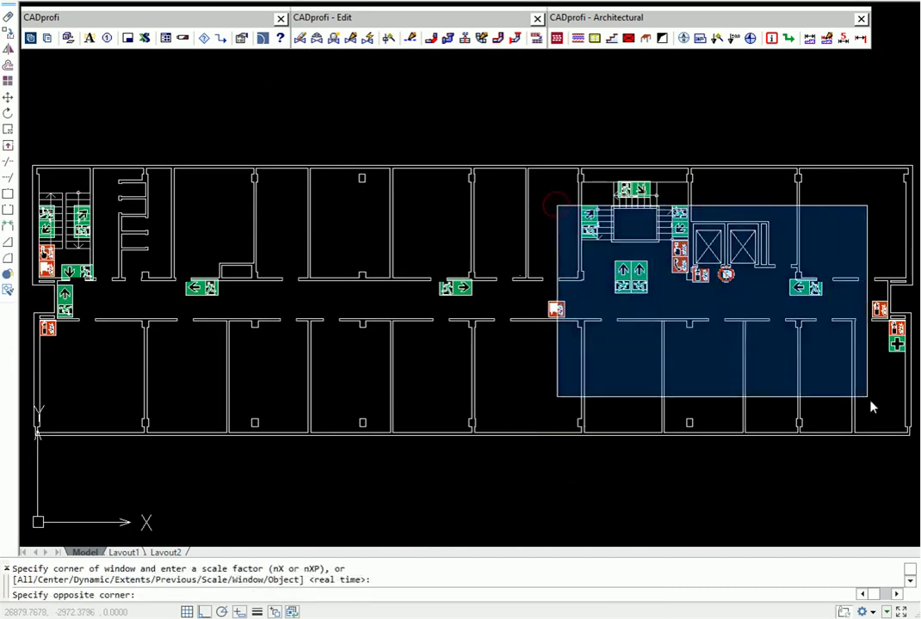
click(873, 401)
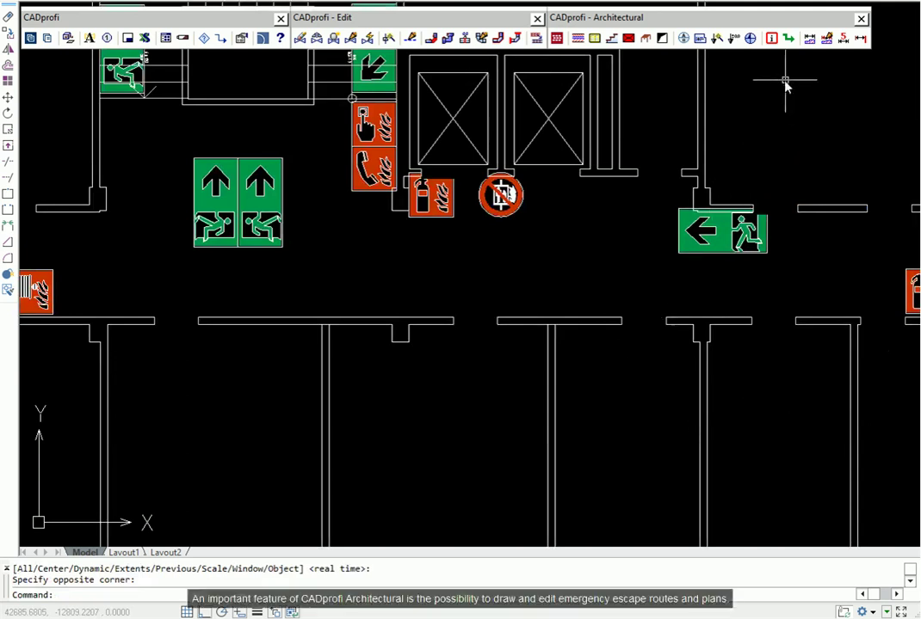
- Draw a green evacuation route with an end arrow, running left along the corridor and up into the stairwell
click(786, 39)
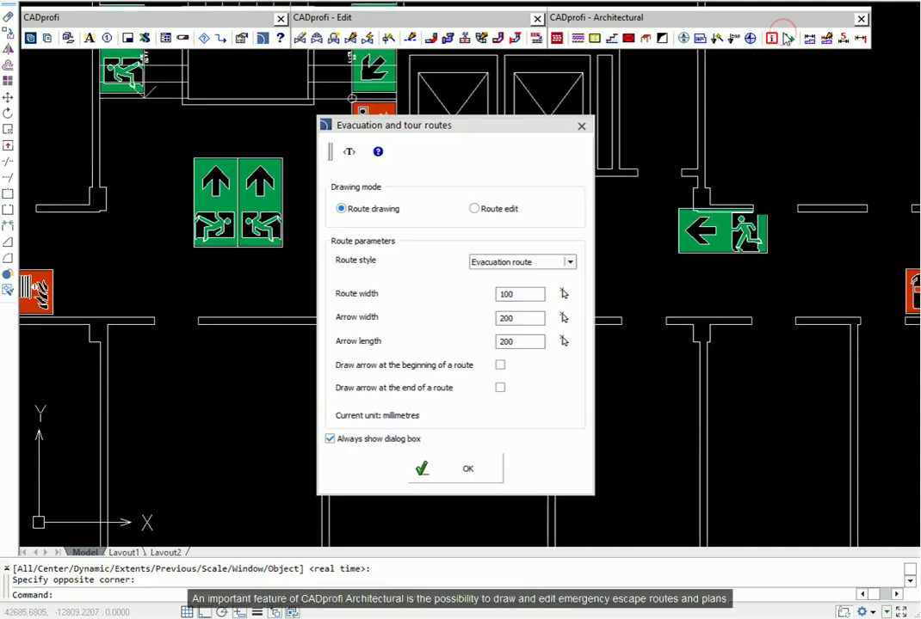
click(500, 388)
click(465, 468)
click(721, 282)
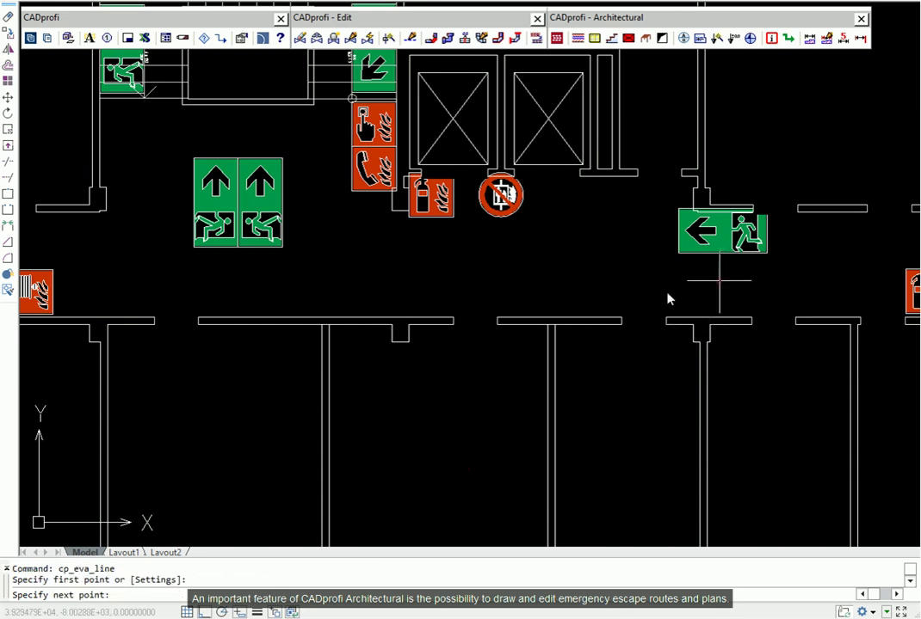
click(138, 279)
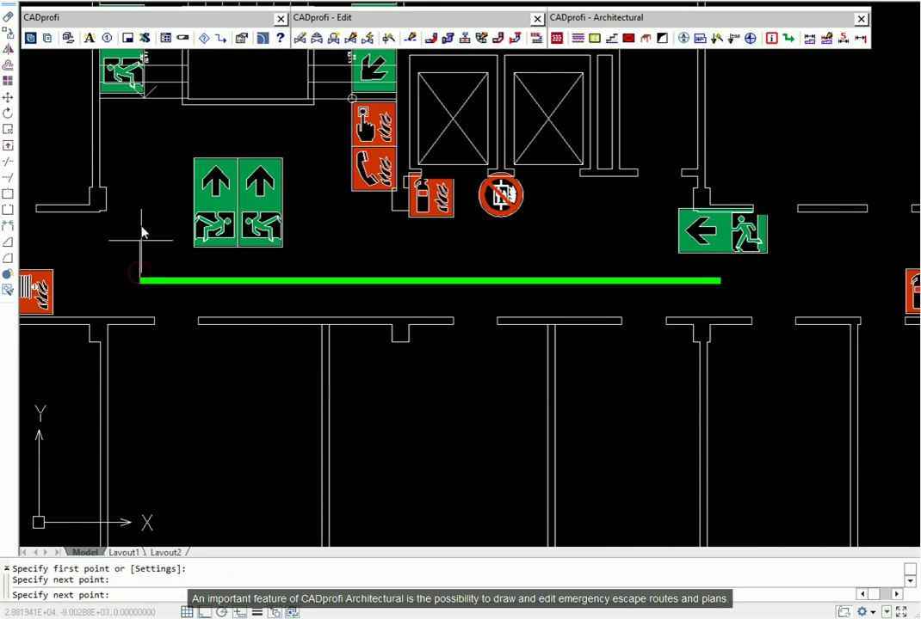
click(140, 140)
key(Escape)
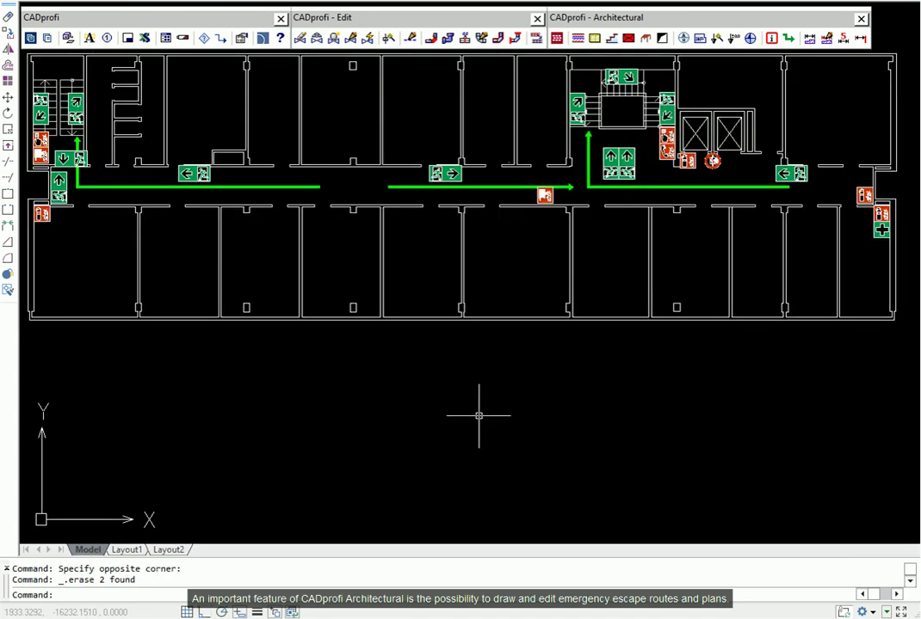
click(771, 39)
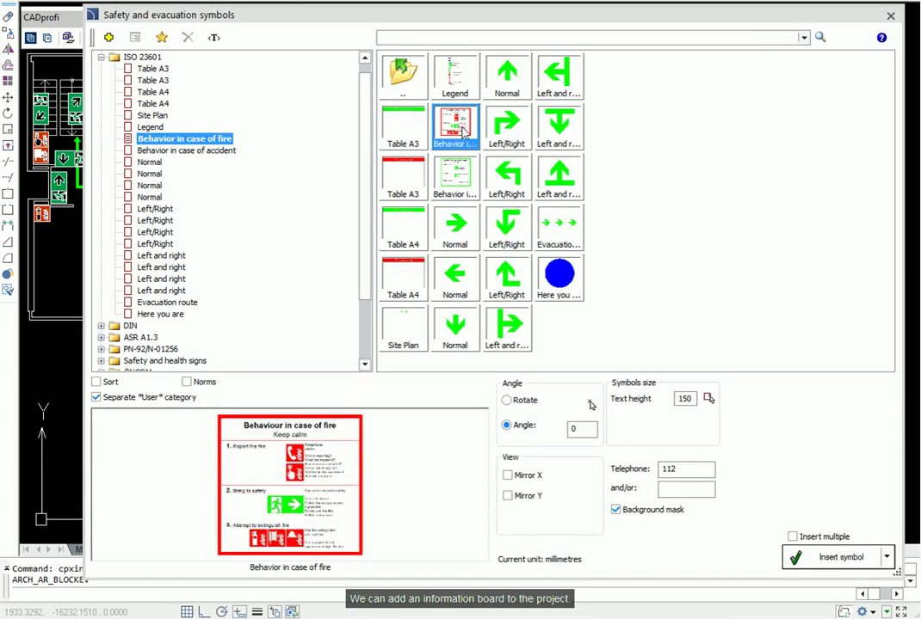
- Place the 'Behaviour in case of fire' information board below the lower-left part of the plan
click(852, 568)
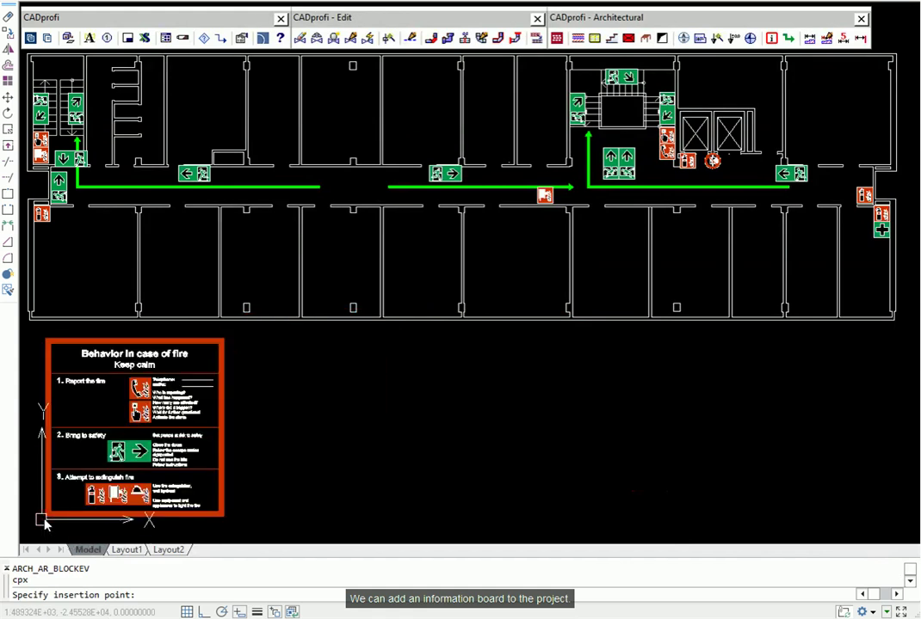
click(45, 520)
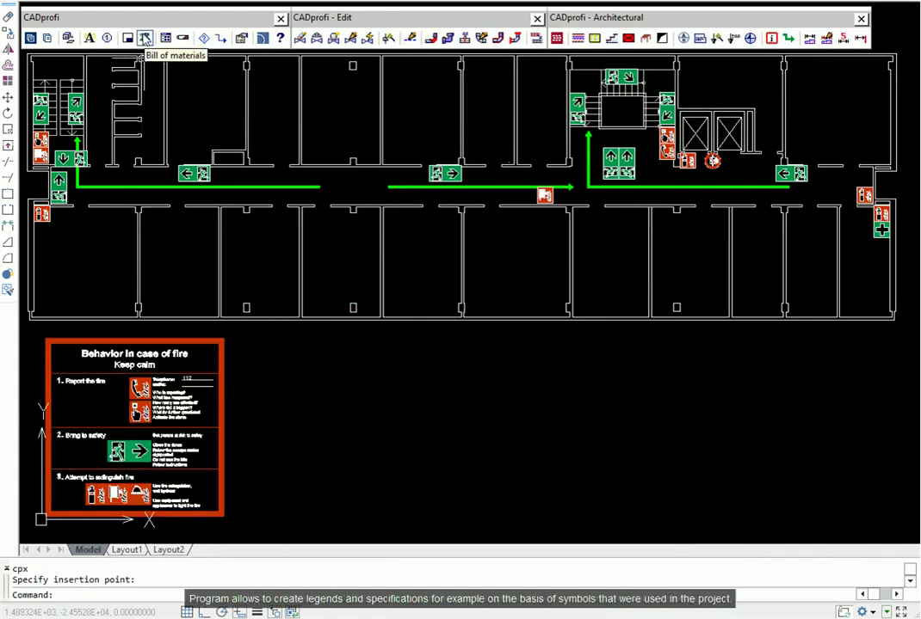
- Build a Legend table from a window selection of the whole plan and place it beside the board
click(145, 37)
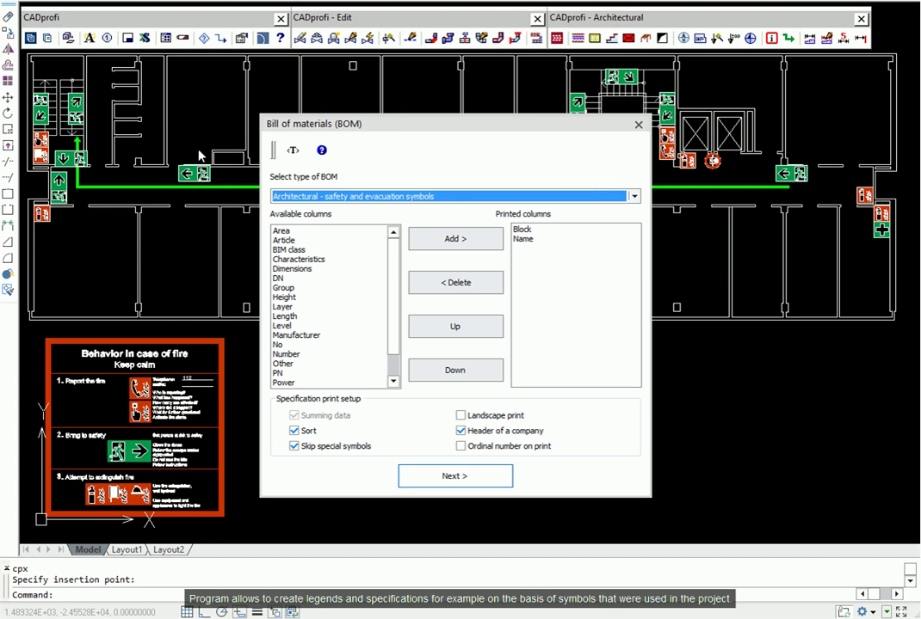
click(464, 477)
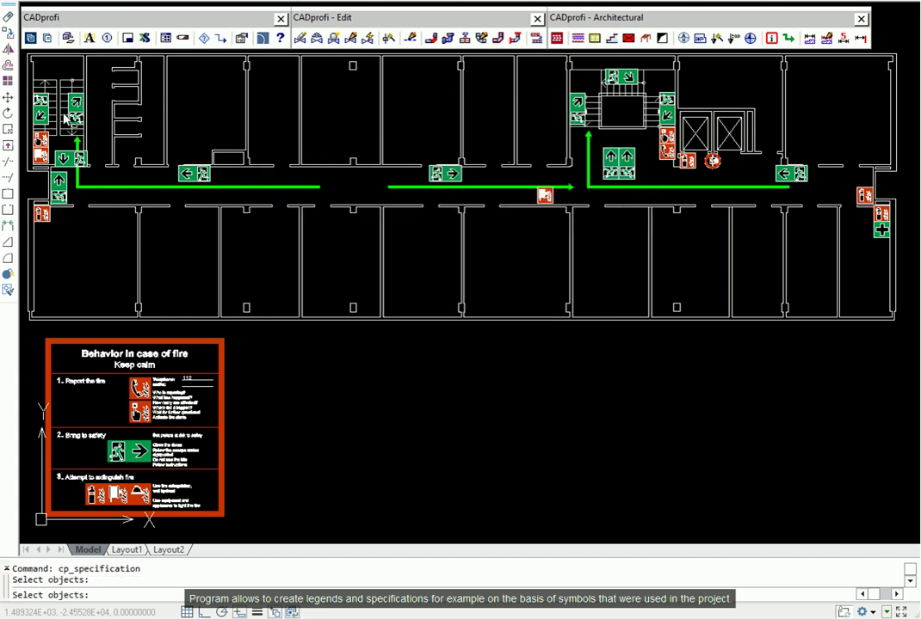
click(21, 56)
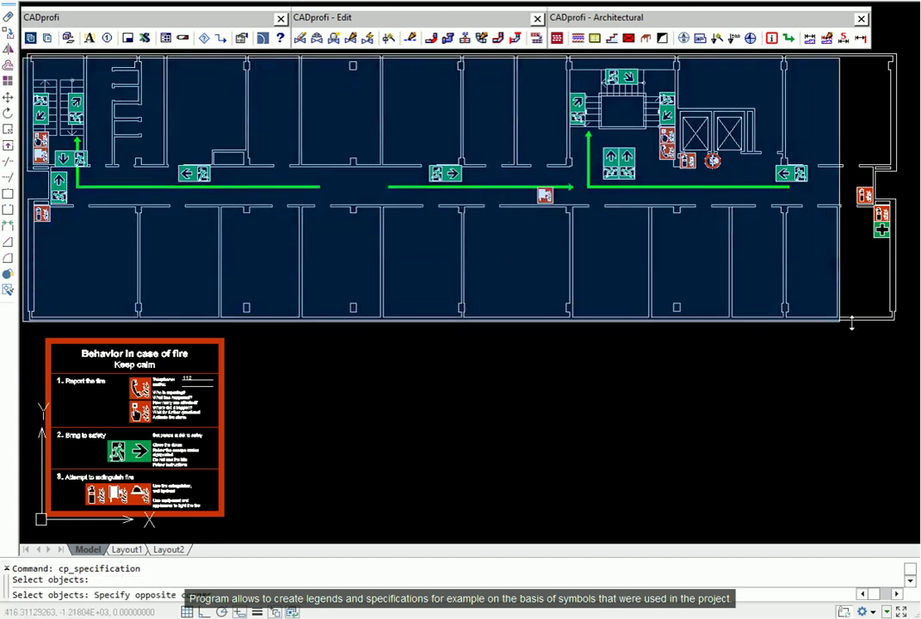
click(904, 324)
key(Return)
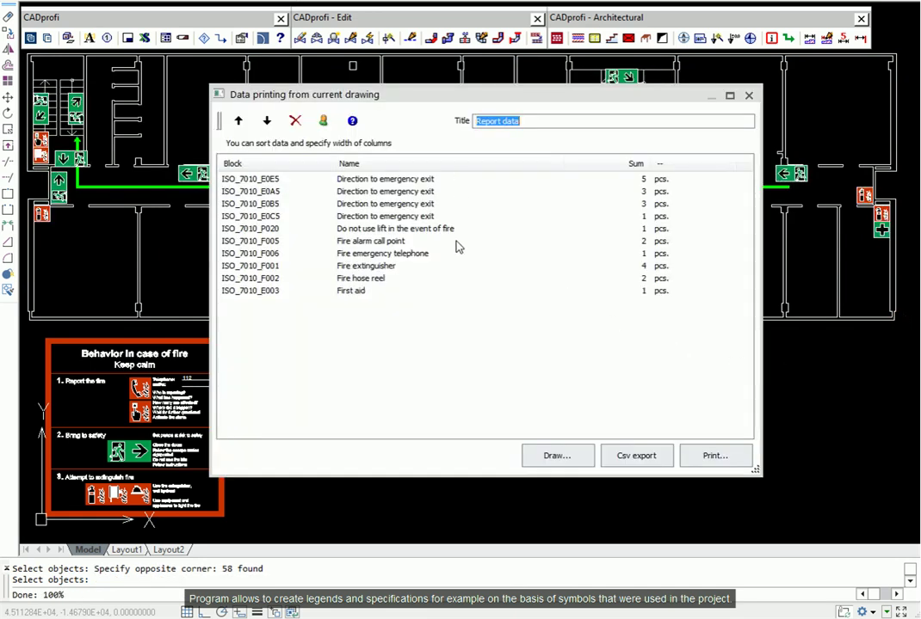
click(531, 456)
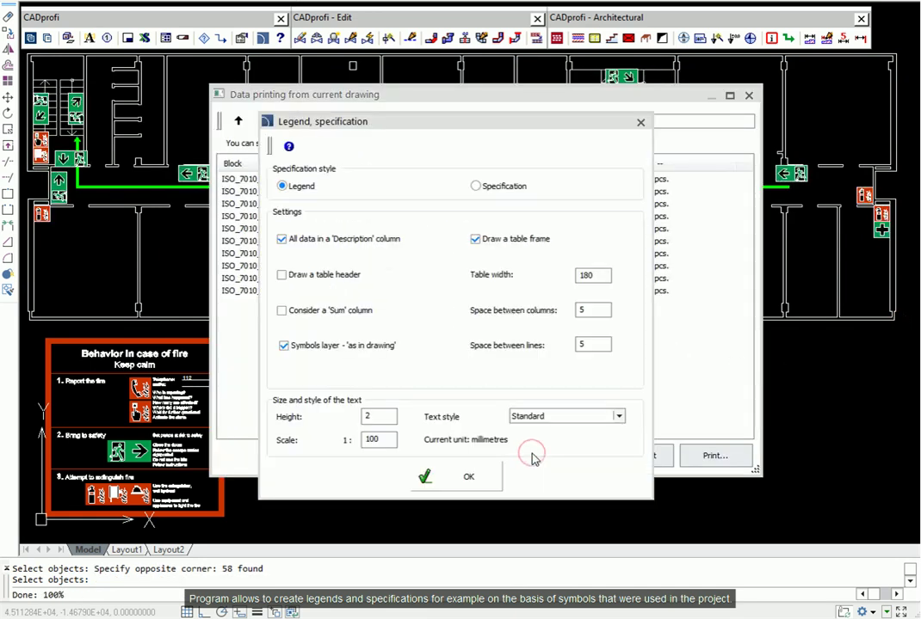
click(439, 475)
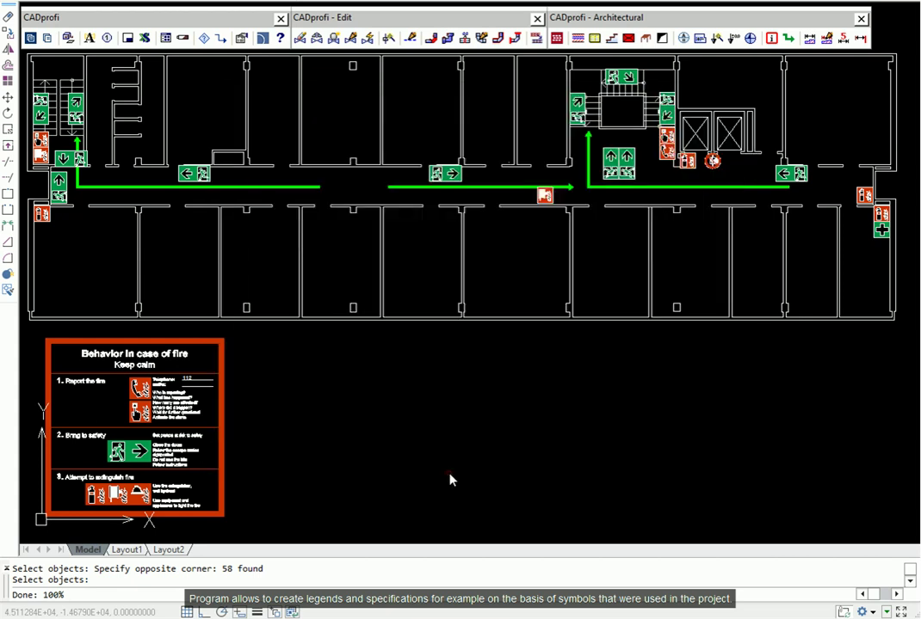
click(330, 337)
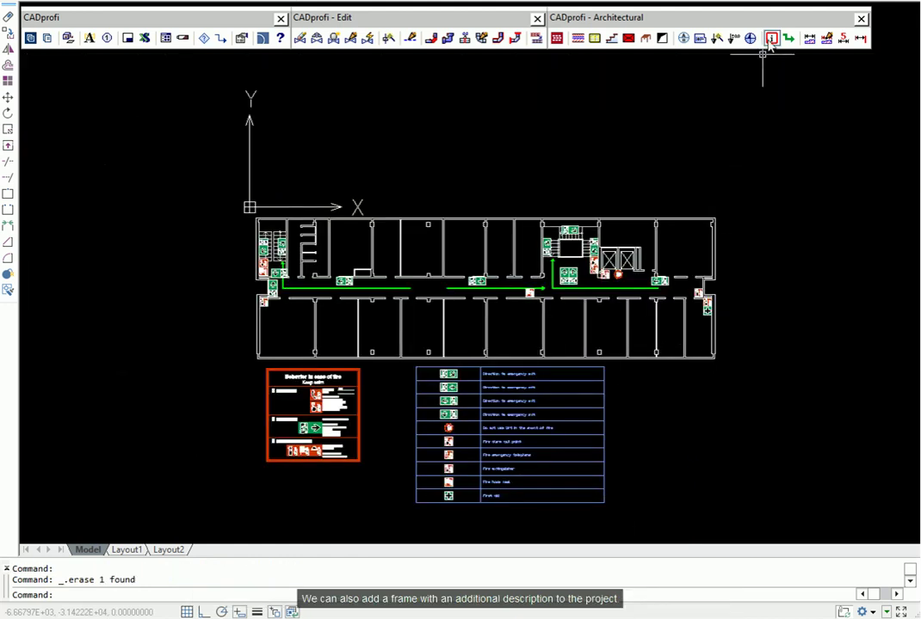
- Insert an ISO 23601 Table A3 frame titled 'Fire escape plan', subtitled 'Second floor', around the plan
click(771, 40)
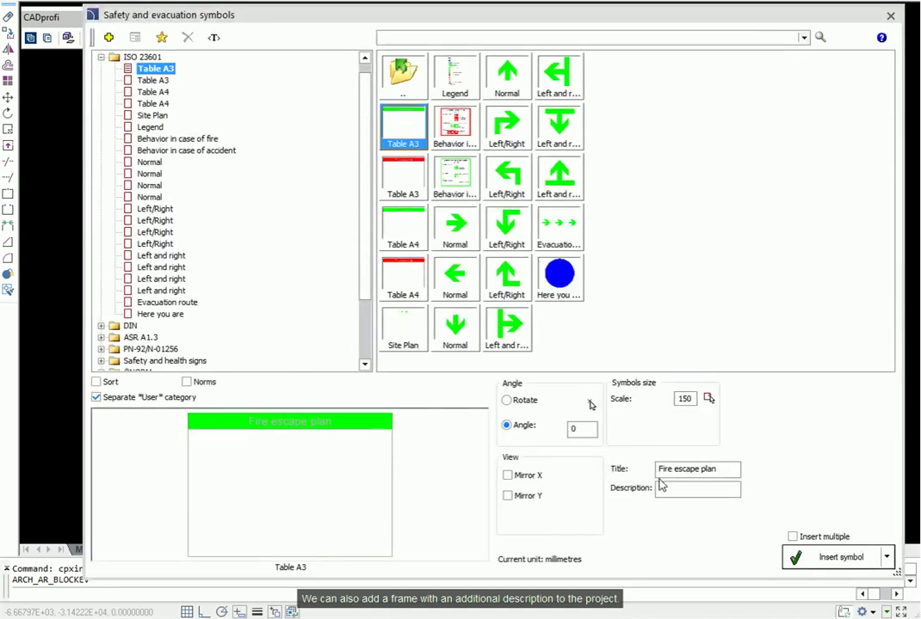
text(Second floor)
click(837, 559)
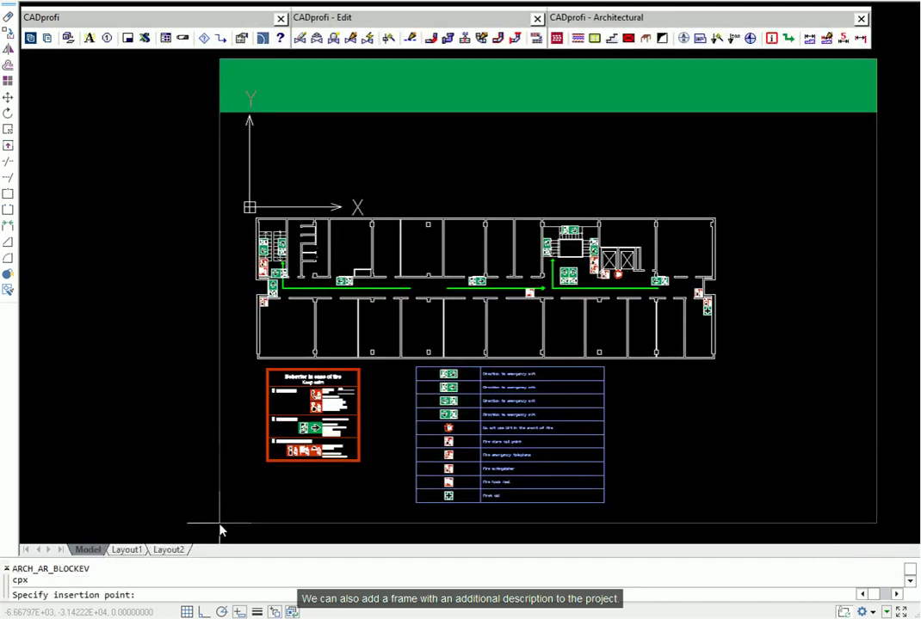
click(155, 527)
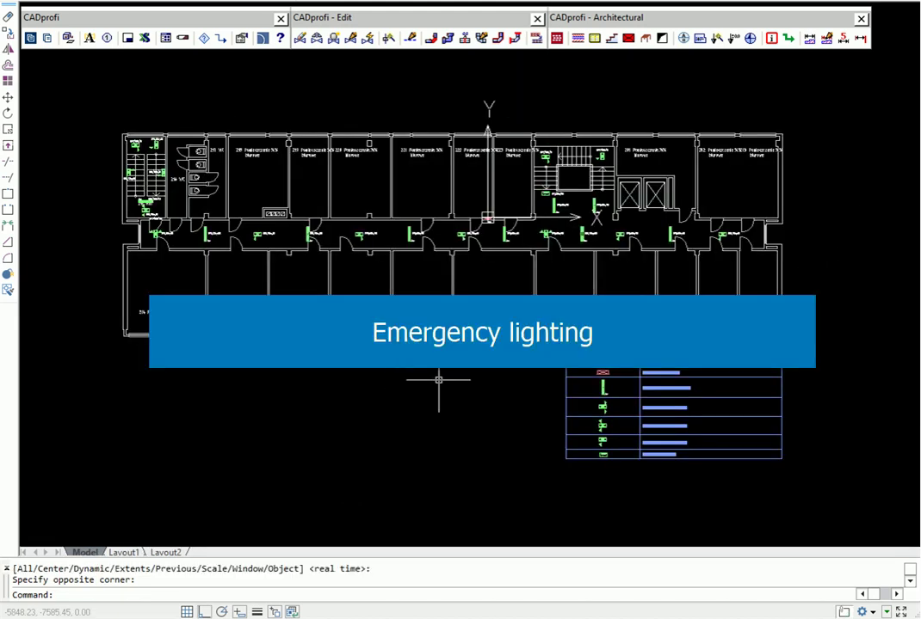
- Zoom into the emergency-lighting plan's corridor to inspect the luminaires and exit sign labels
text(zoom)
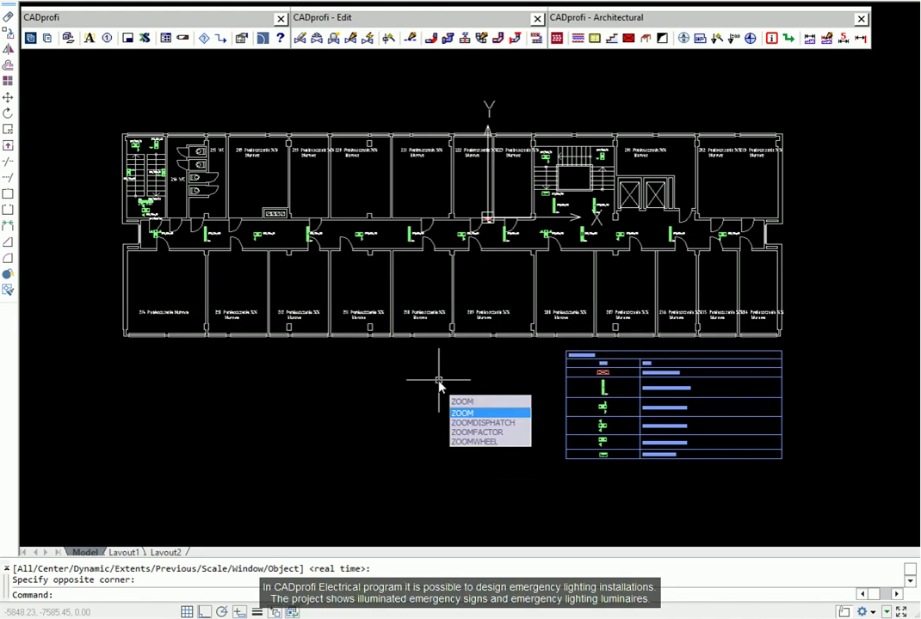
key(Return)
click(523, 185)
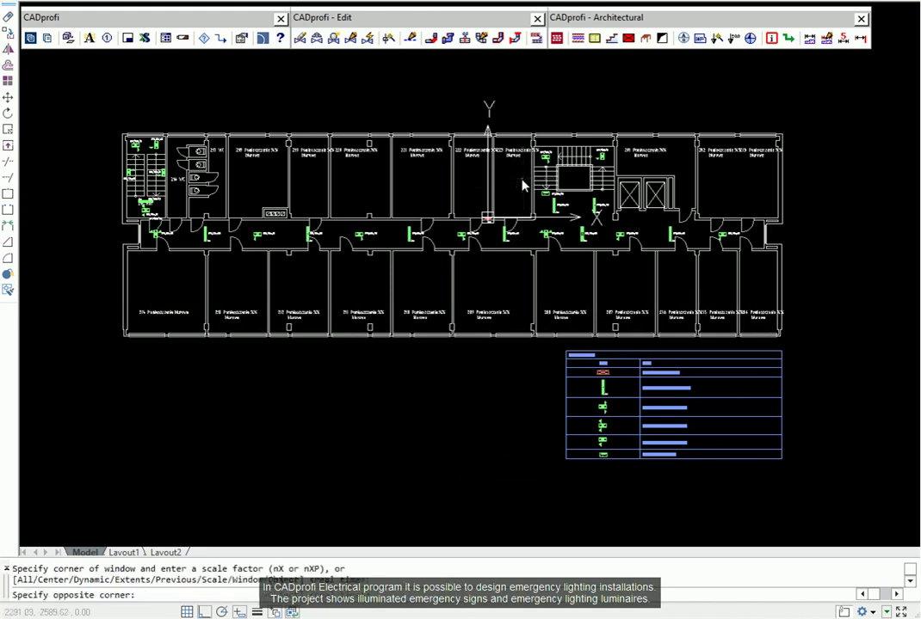
click(624, 270)
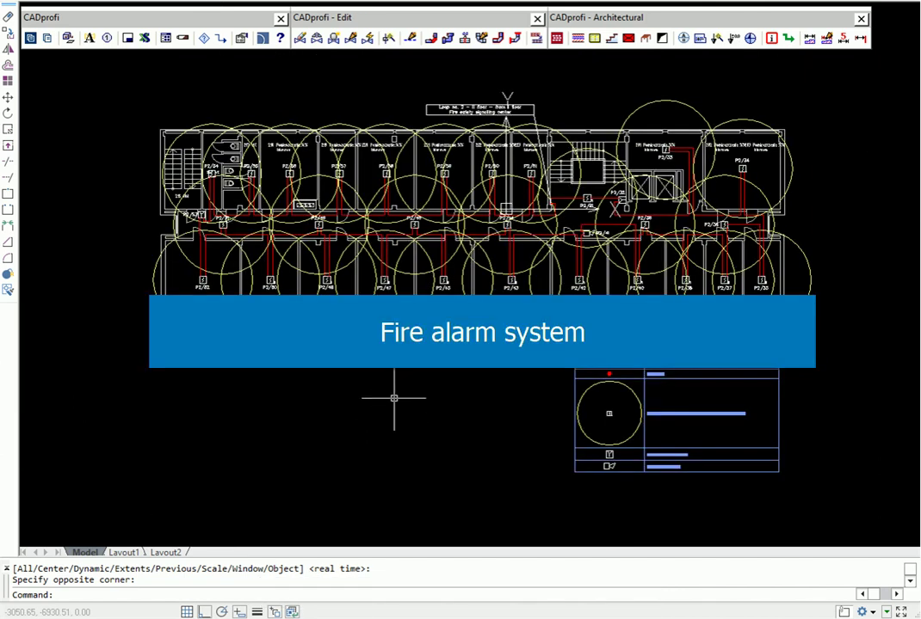
- Zoom in on the smoke sensors in the central rooms
text(zoom)
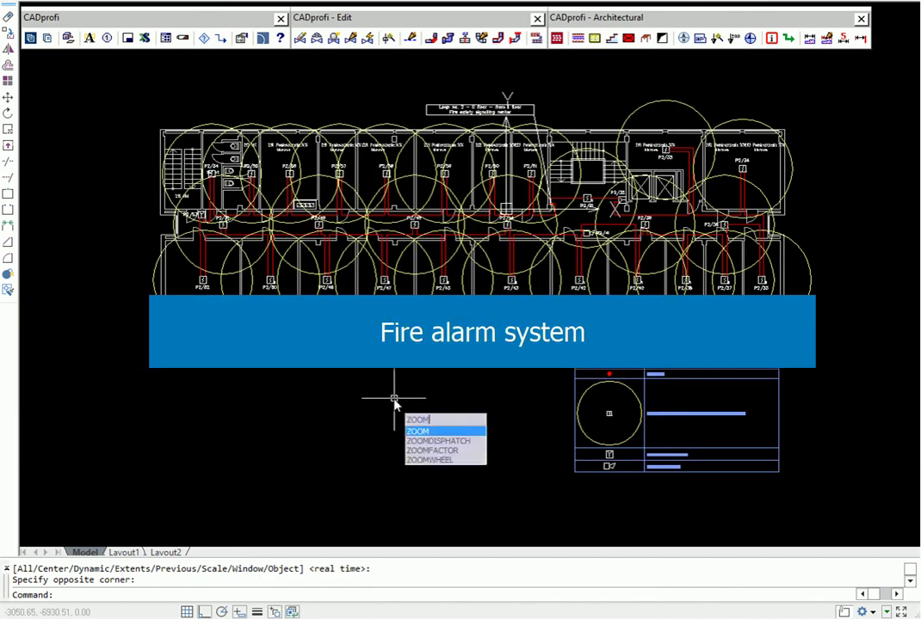
key(Return)
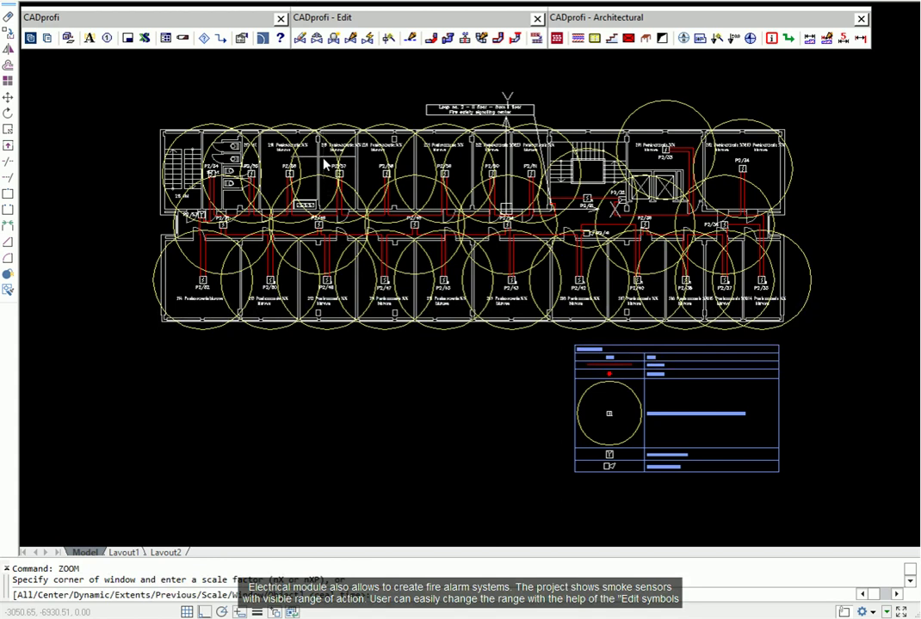
click(324, 159)
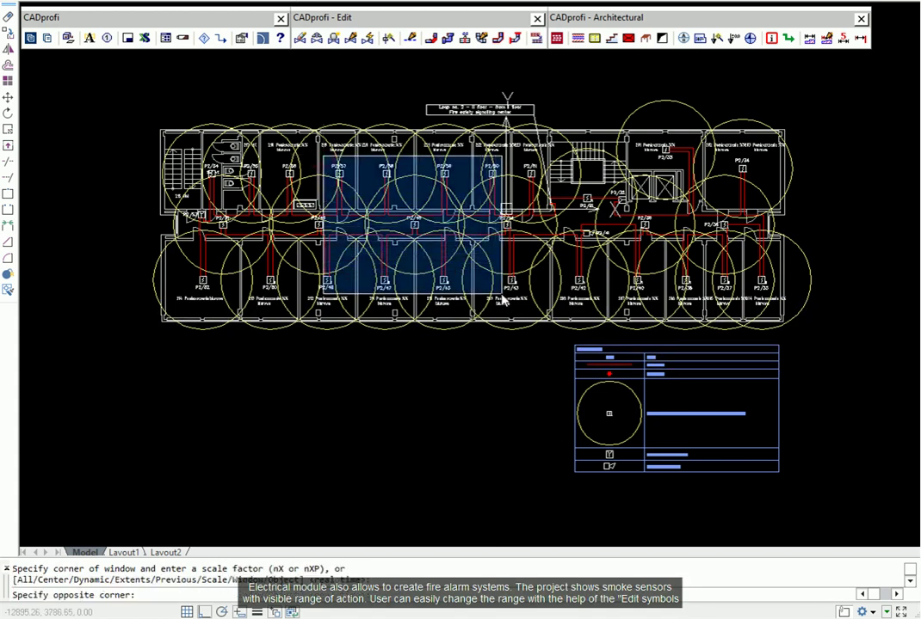
click(504, 299)
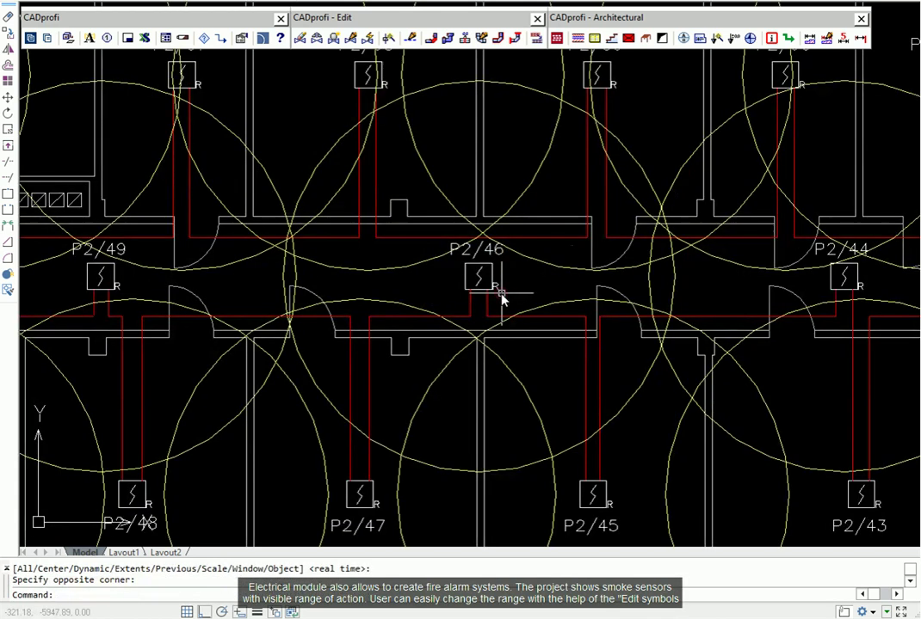
- Change smoke sensor P2/46's detection range from 7000 to 6000, keeping mark R
click(351, 37)
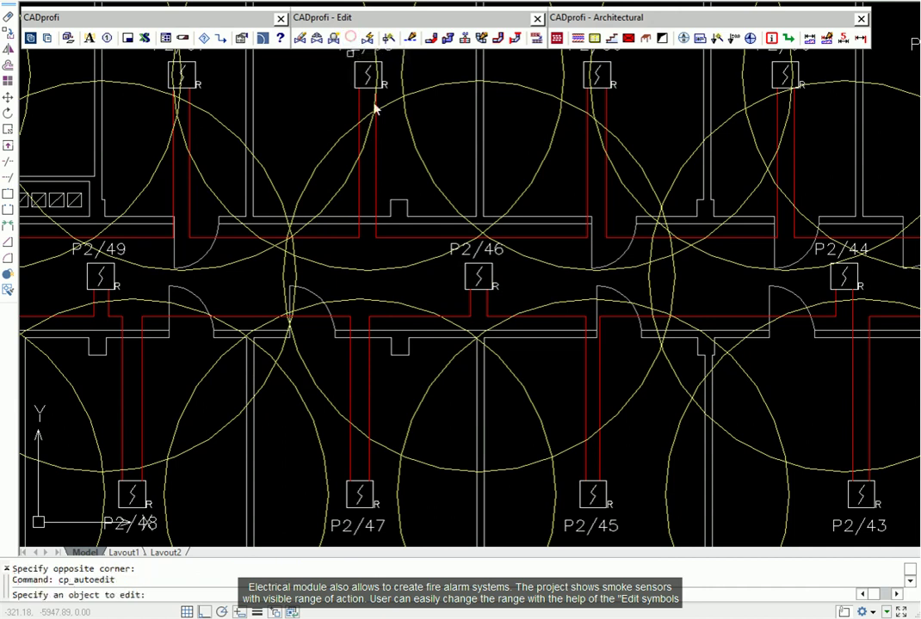
click(494, 275)
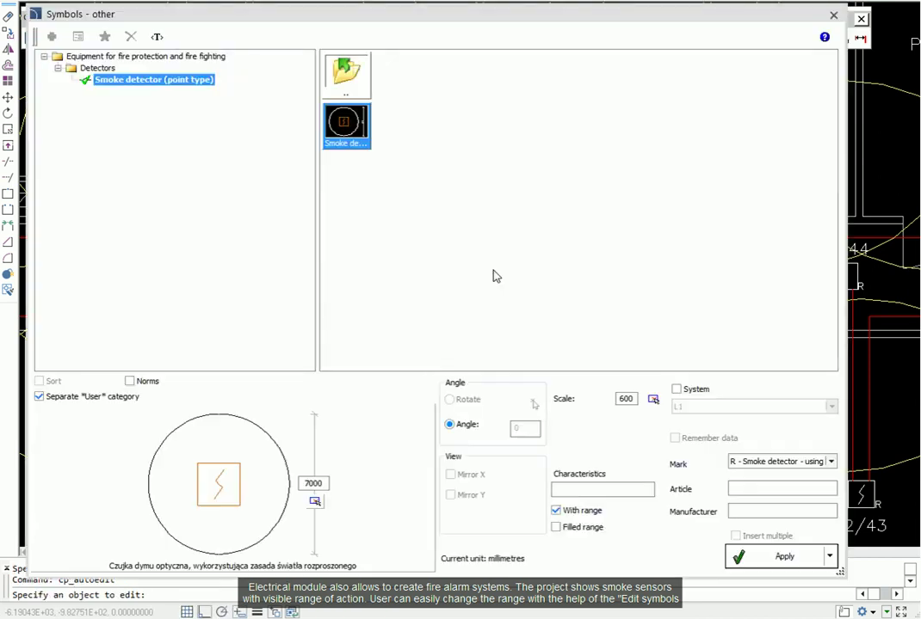
click(307, 483)
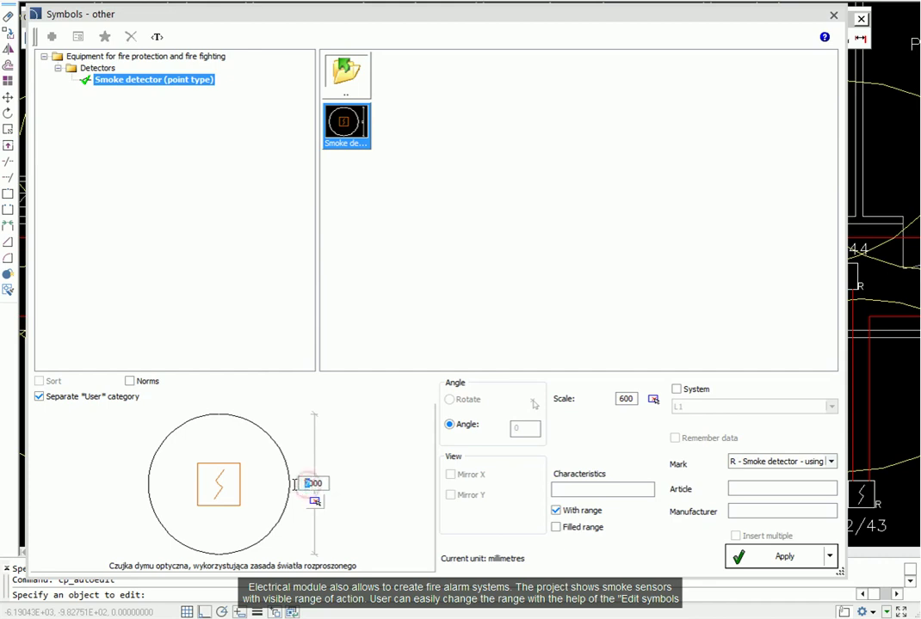
text(6000)
click(829, 462)
click(809, 504)
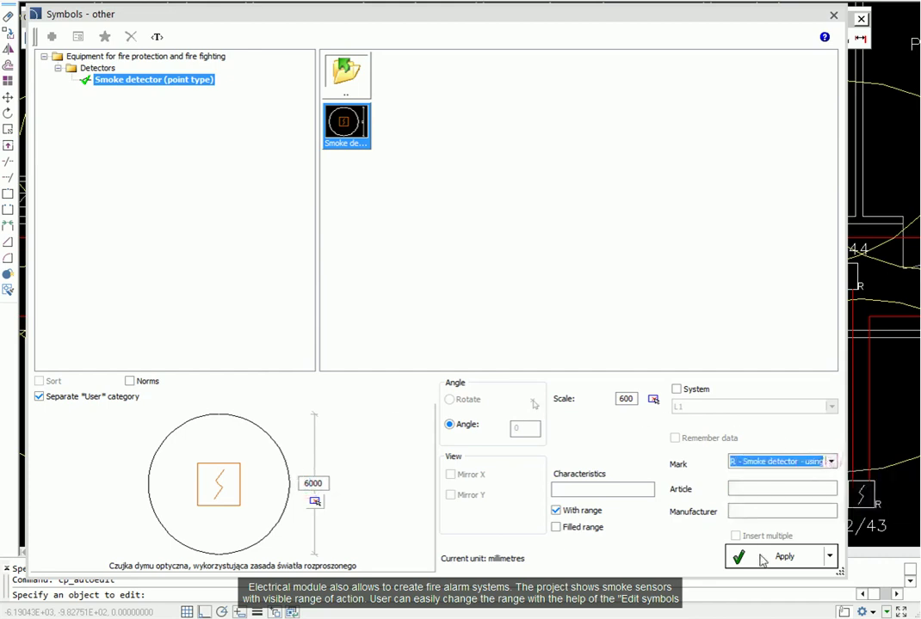
click(761, 557)
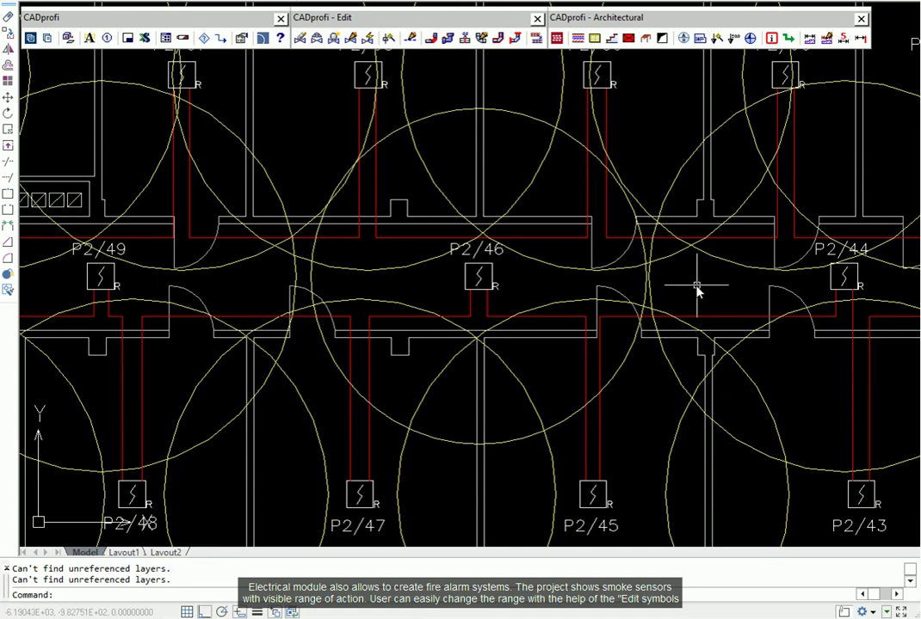
- Window-zoom into the staircase and RT1 smoke-extraction area with ZOOM
text(zo)
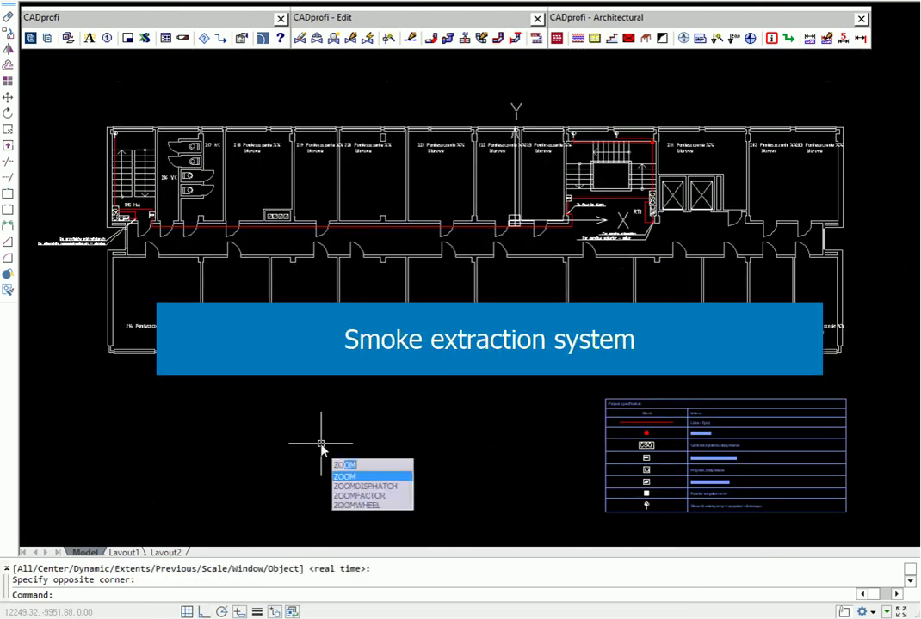
key(Return)
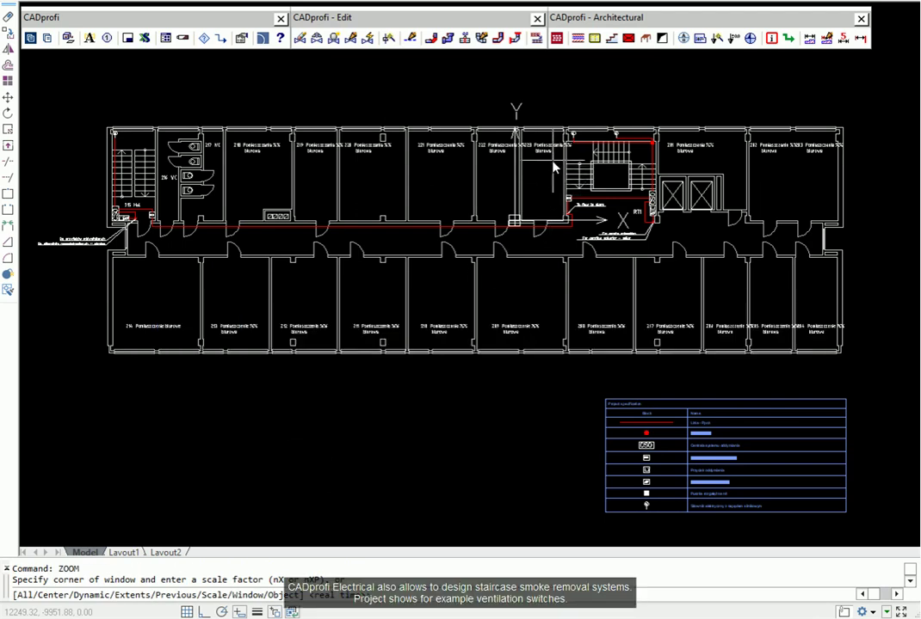
click(561, 175)
click(690, 288)
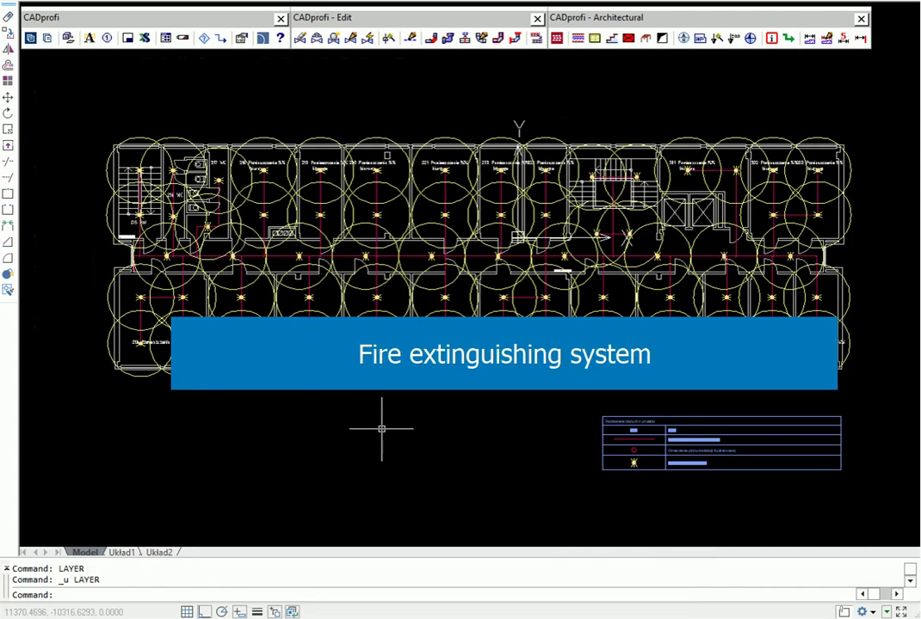
- Turn off the CP_RANGE layer to hide the sprinkler range circles
text(LAYER)
key(Return)
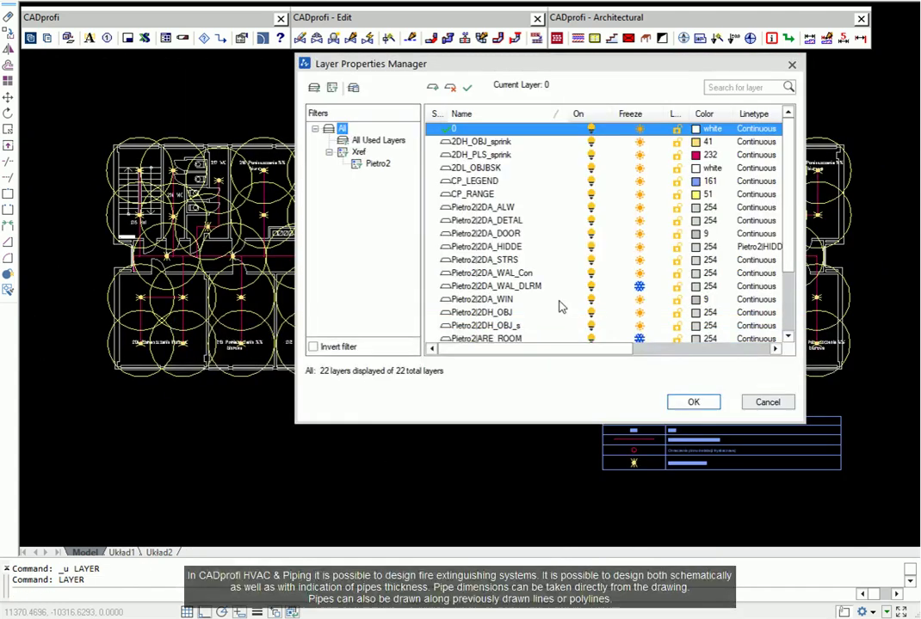
click(596, 195)
click(711, 409)
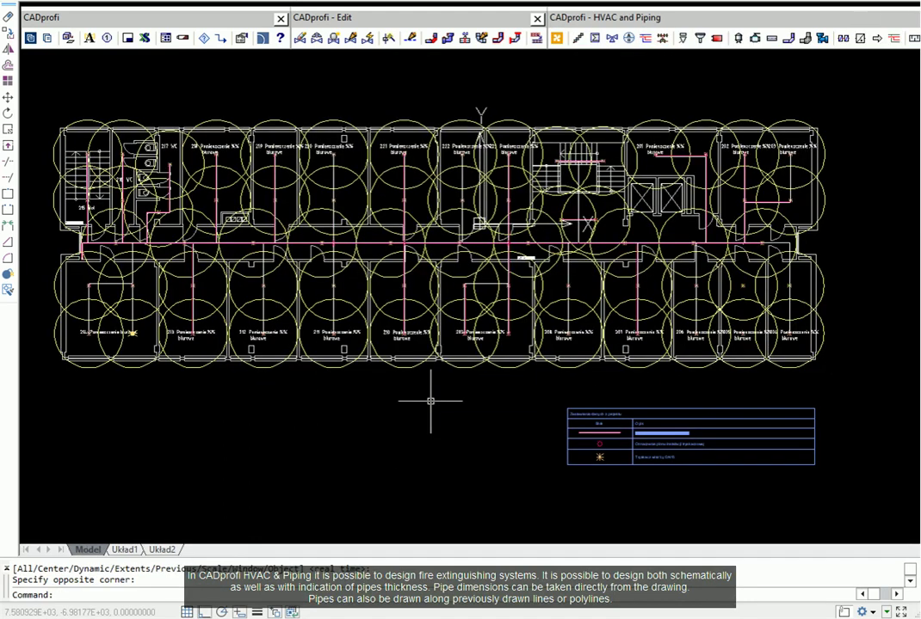
- Window-zoom into a section of the sprinkler pipework
text(ZOOM)
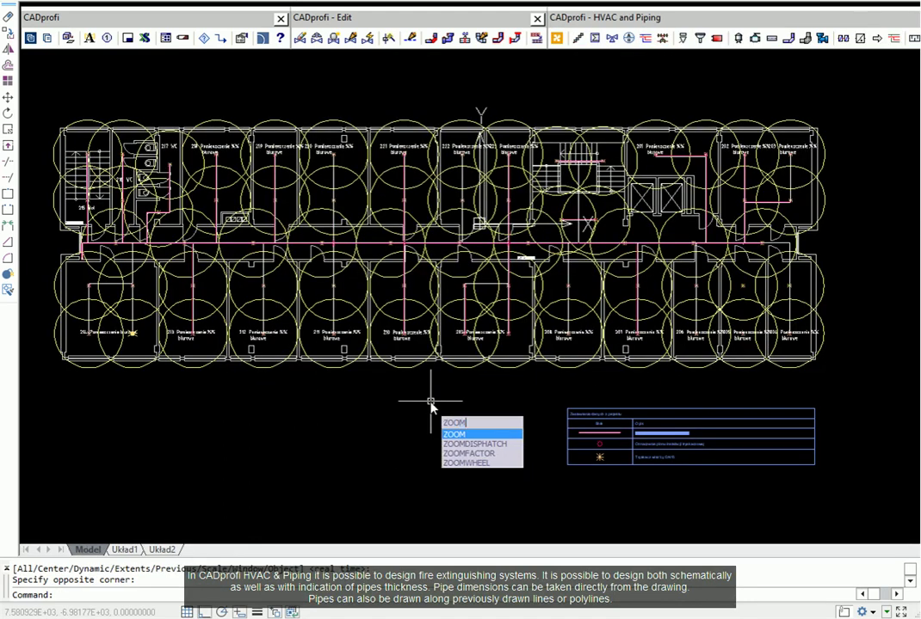
key(Return)
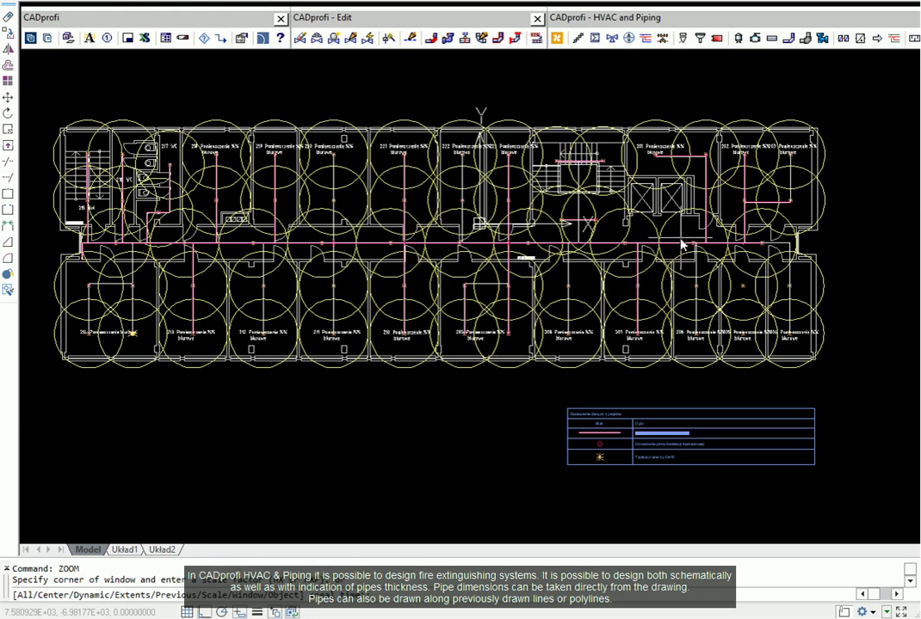
click(681, 246)
click(801, 300)
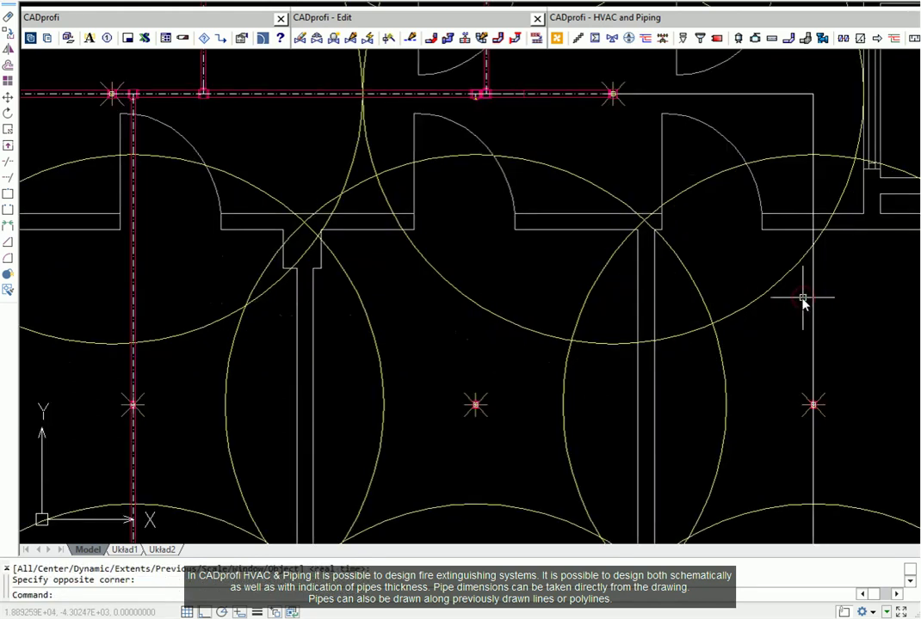
- Copy the 60.3 mm size from the existing pipe into the pipeline settings
click(788, 39)
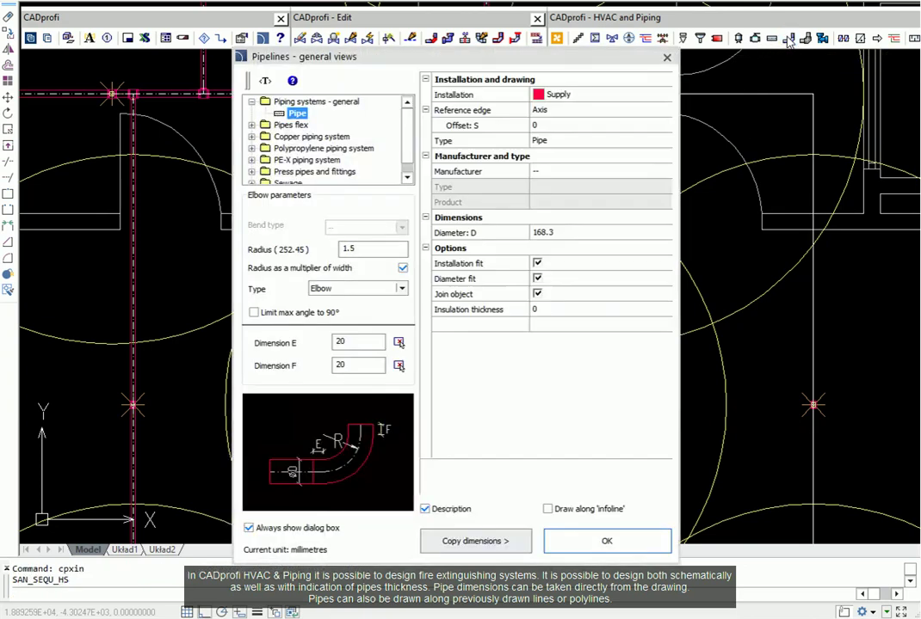
click(489, 541)
click(416, 98)
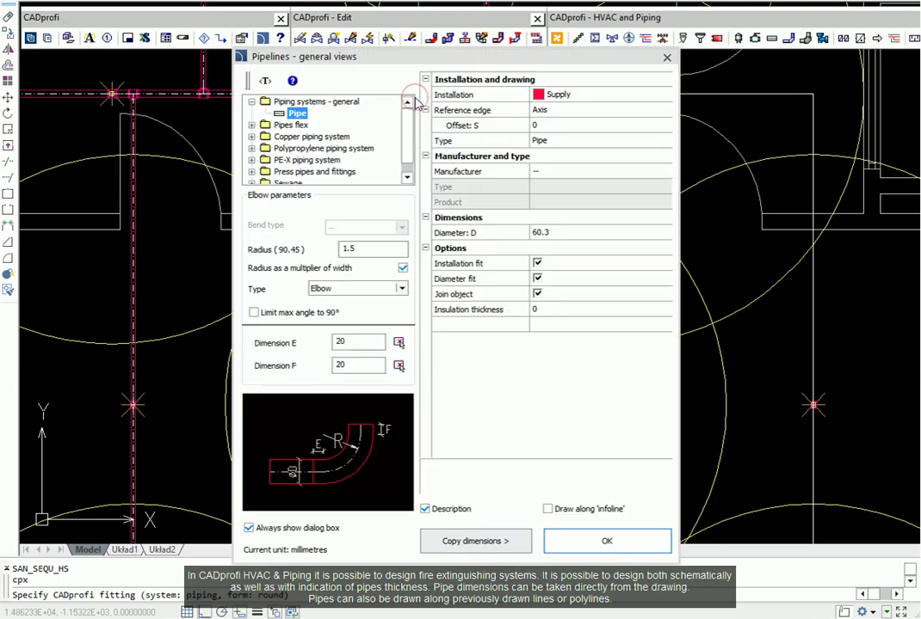
click(606, 541)
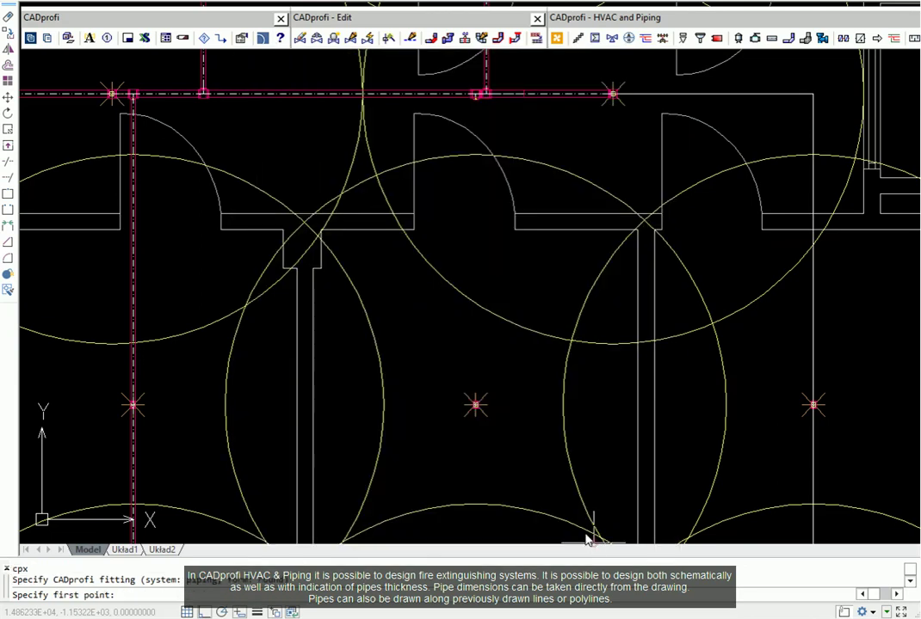
- Draw the pipe from the horizontal main straight down to the sprinkler head
scroll(493, 261, up, 2)
middle_drag(452, 115, 454, 216)
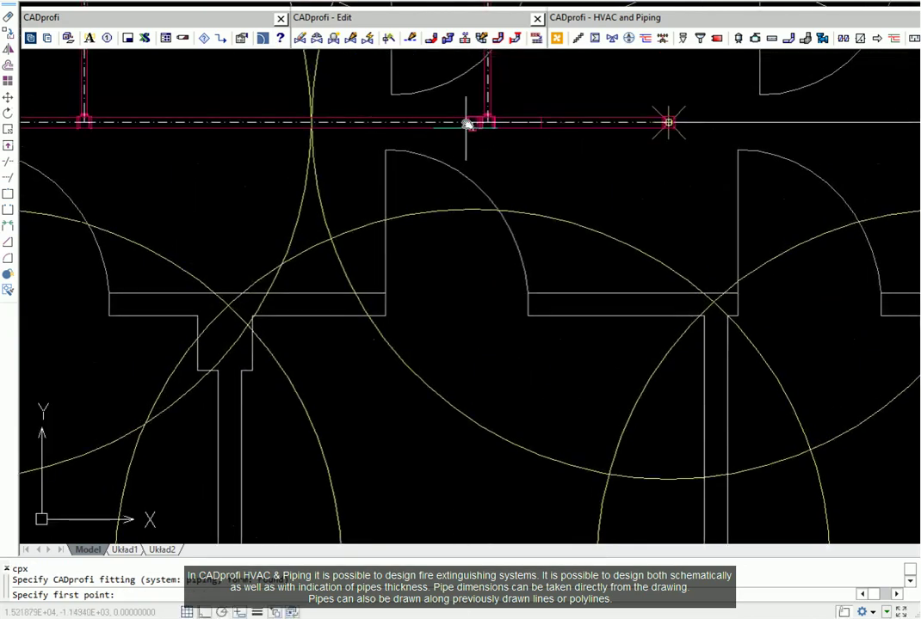
click(471, 126)
middle_drag(482, 326, 471, 180)
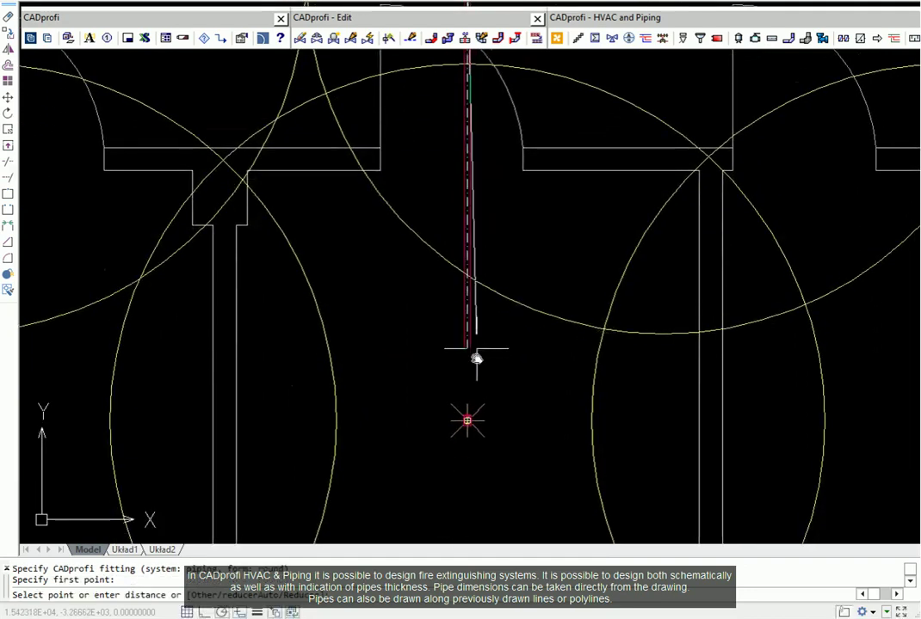
click(467, 419)
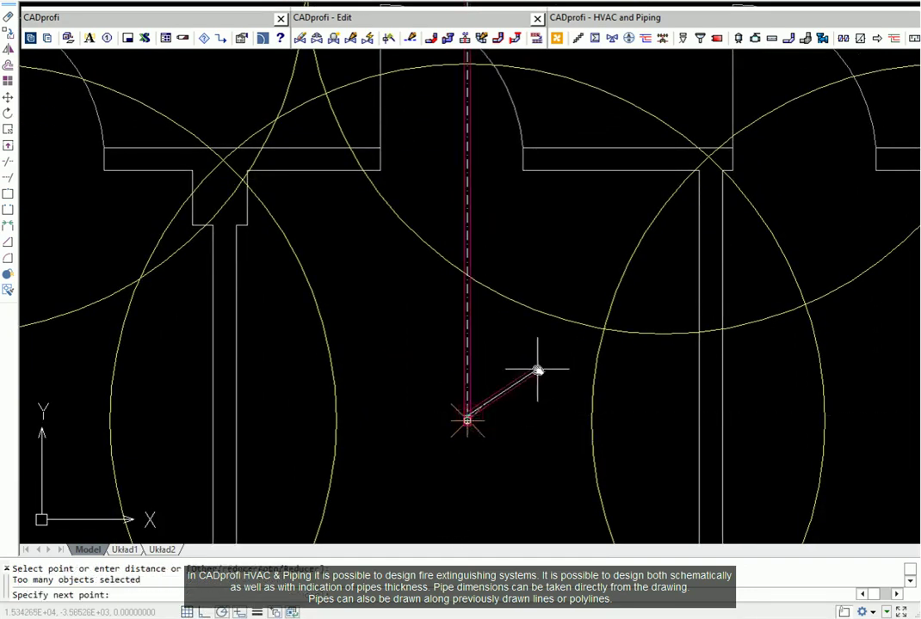
key(Escape)
mouse_move(688, 235)
middle_down()
mouse_move(545, 333)
mouse_move(530, 324)
middle_up()
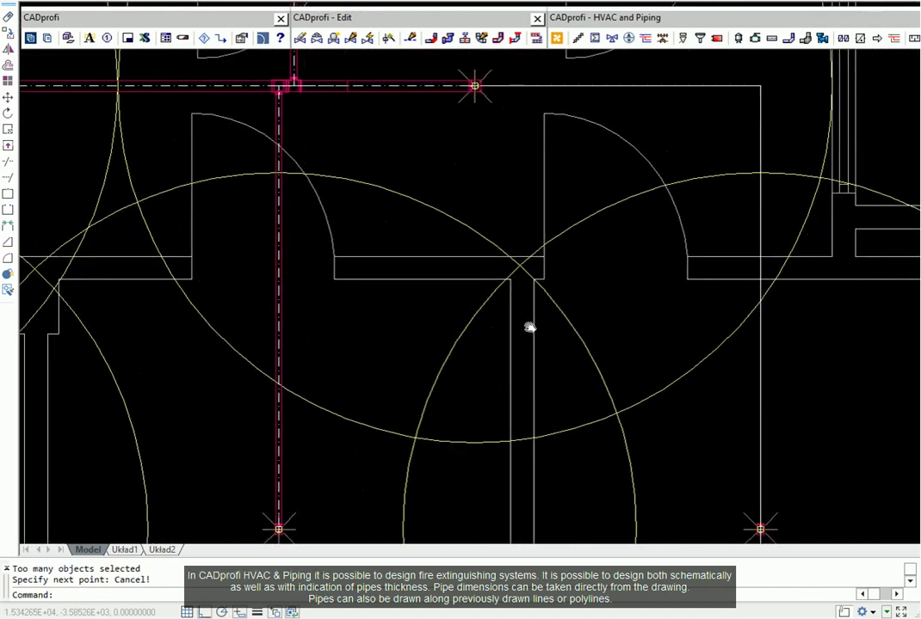
- Convert the existing polyline into a 33.7 mm pipe using Draw along 'infoline'
click(792, 45)
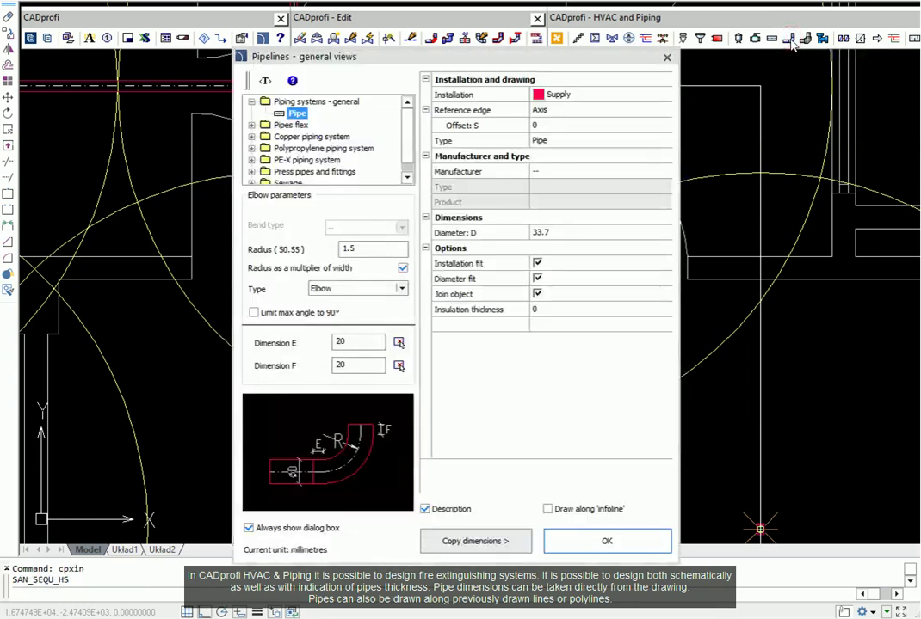
click(548, 509)
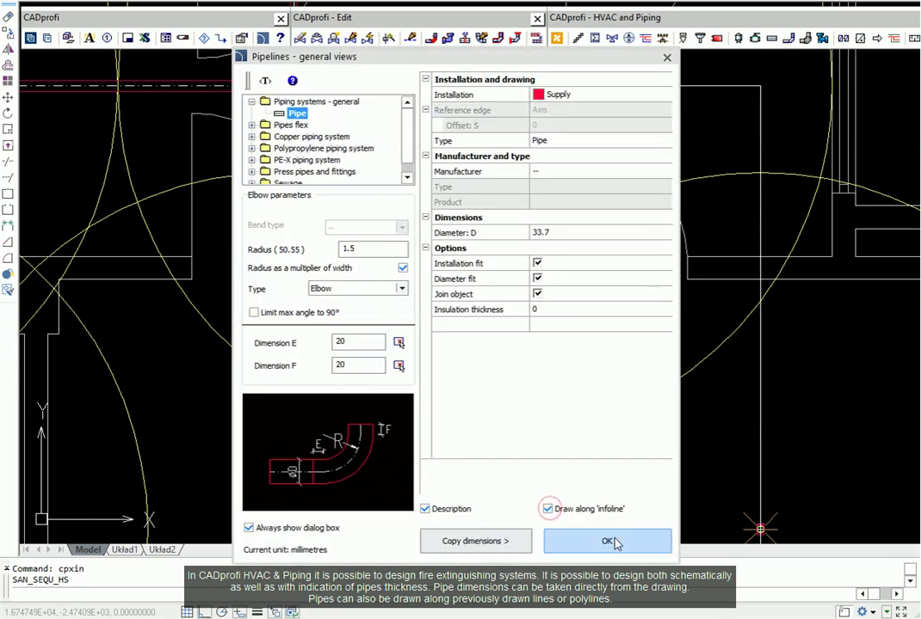
click(602, 540)
click(514, 87)
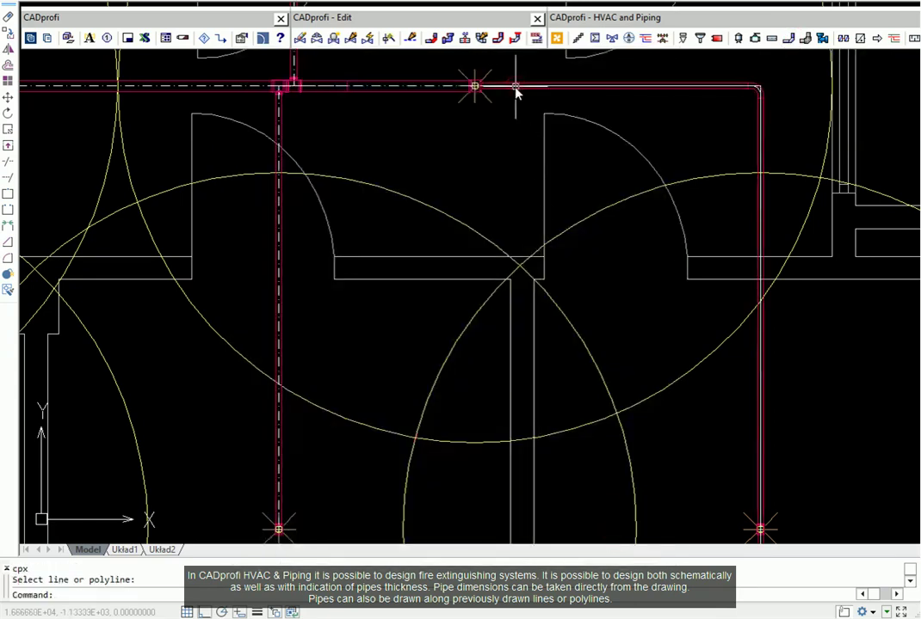